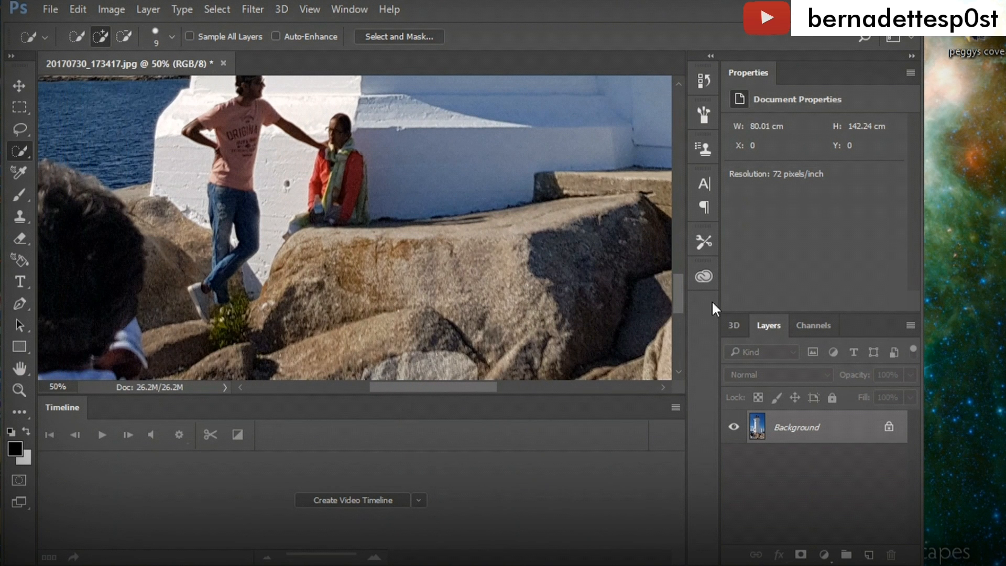
# Roughly select the standing man and the seated woman at the lighthouse base with the Quick Selection tool
pyautogui.moveTo(678, 292); pyautogui.dragTo(677, 281)
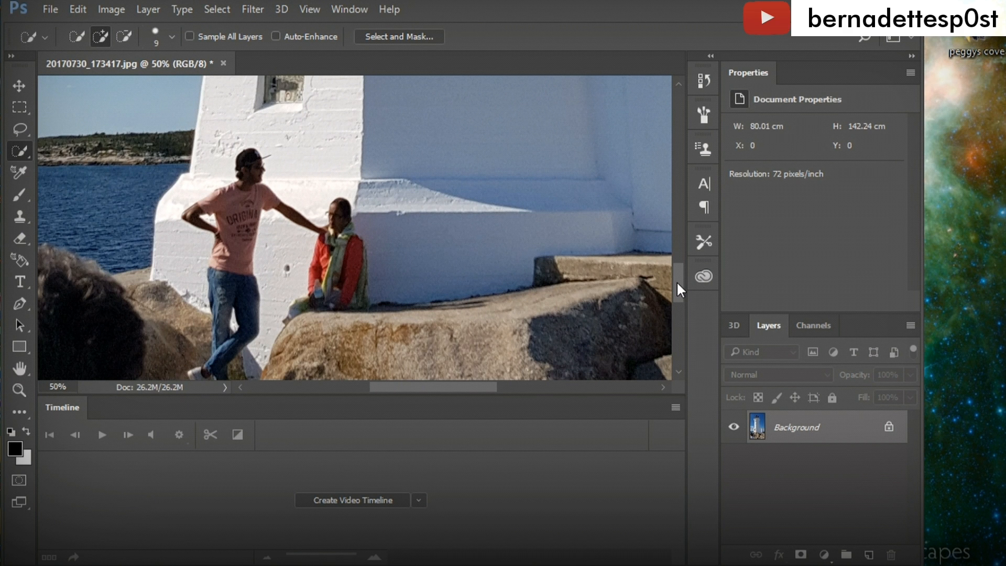
pyautogui.moveTo(677, 280); pyautogui.dragTo(677, 285)
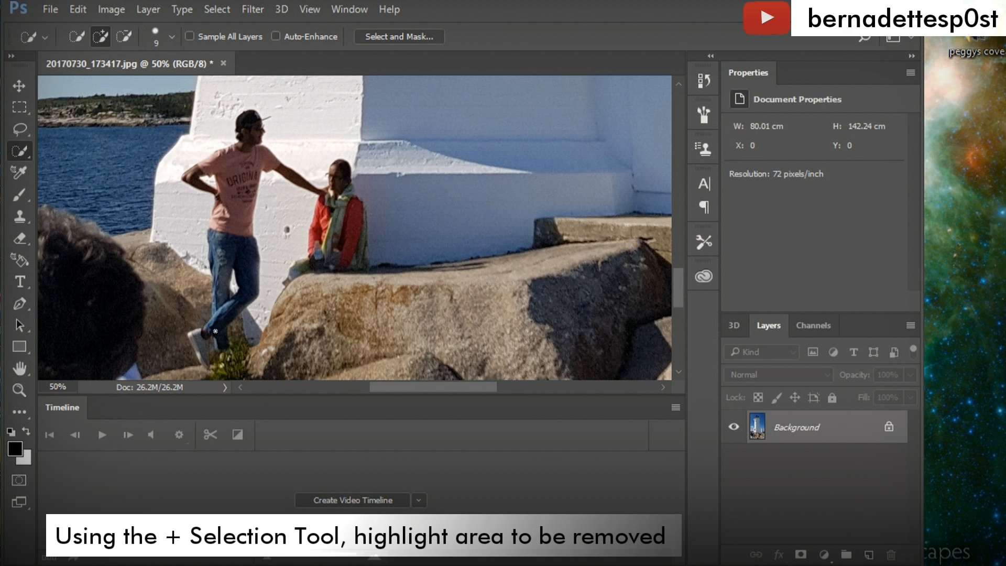
pyautogui.moveTo(226, 346)
pyautogui.mouseDown()
pyautogui.moveTo(217, 323)
pyautogui.moveTo(197, 342)
pyautogui.moveTo(202, 354)
pyautogui.moveTo(222, 313)
pyautogui.moveTo(206, 327)
pyautogui.moveTo(231, 246)
pyautogui.moveTo(213, 297)
pyautogui.moveTo(209, 159)
pyautogui.mouseUp()
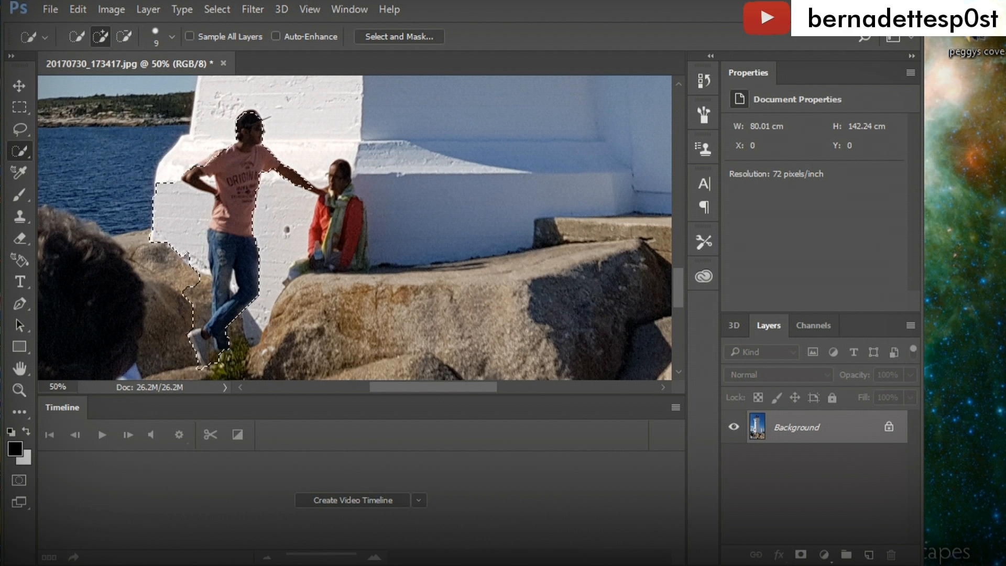
pyautogui.moveTo(248, 116); pyautogui.dragTo(264, 119)
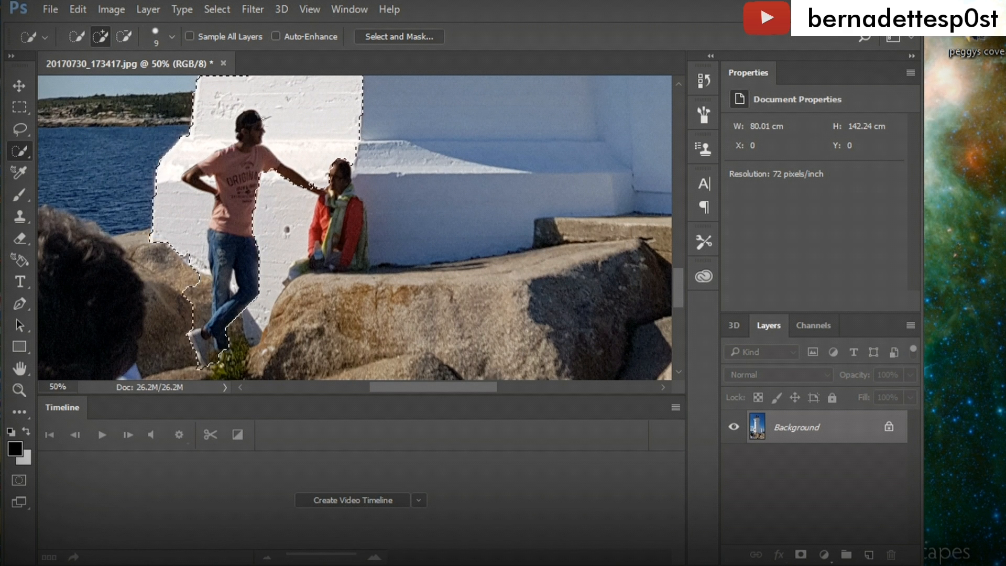
pyautogui.moveTo(254, 187)
pyautogui.mouseDown()
pyautogui.moveTo(343, 162)
pyautogui.moveTo(336, 199)
pyautogui.moveTo(361, 230)
pyautogui.moveTo(352, 159)
pyautogui.mouseUp()
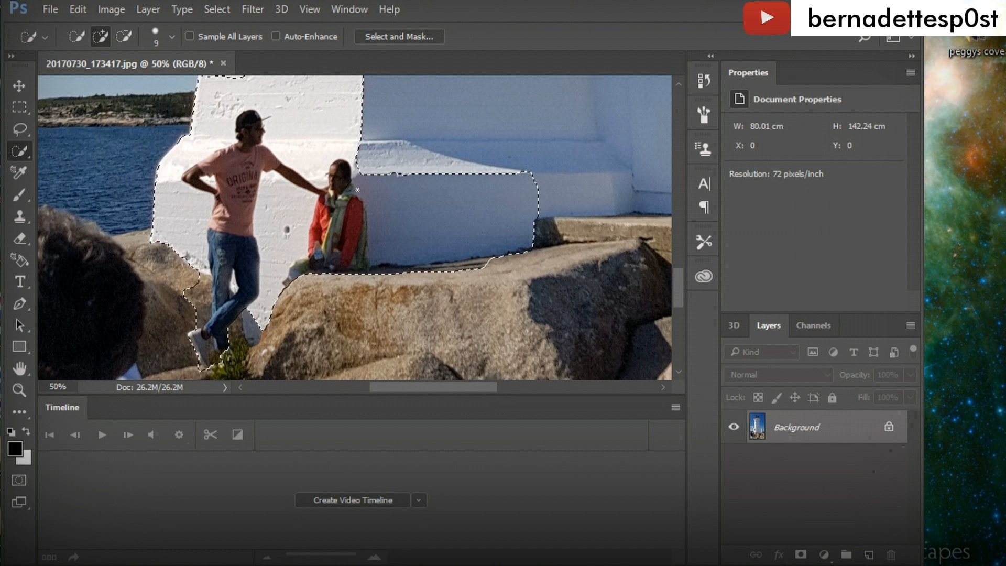
pyautogui.moveTo(223, 326); pyautogui.dragTo(186, 336)
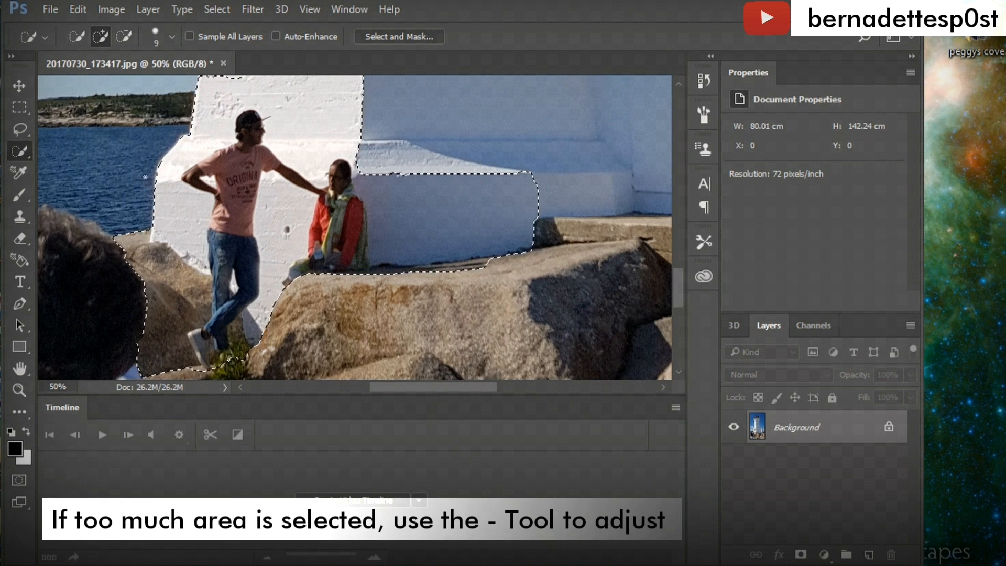
# Subtract the excess rock and white lighthouse wall from the selection around the two people
pyautogui.click(123, 36)
pyautogui.moveTo(156, 310); pyautogui.dragTo(162, 370)
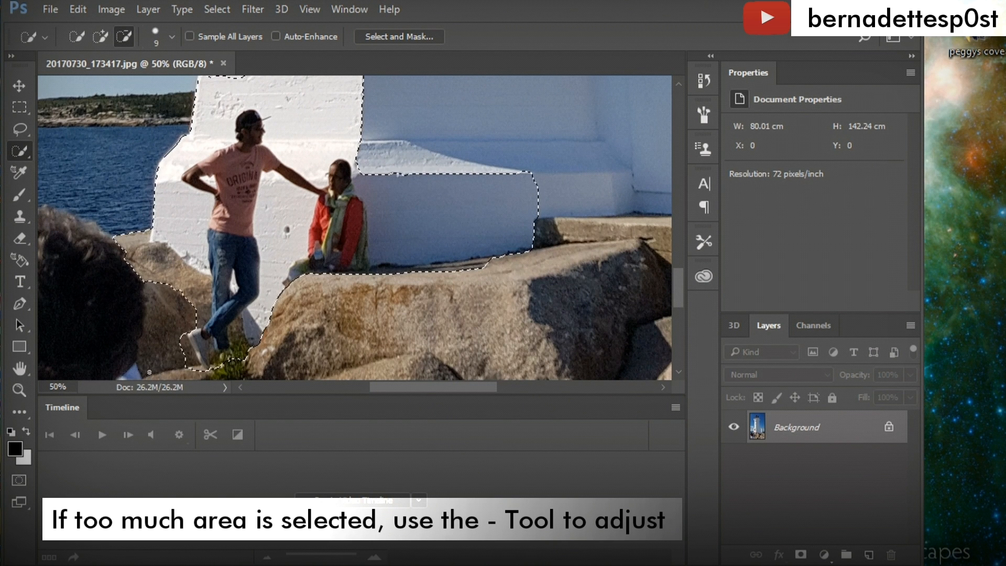
pyautogui.moveTo(182, 296)
pyautogui.mouseDown()
pyautogui.moveTo(162, 246)
pyautogui.moveTo(177, 221)
pyautogui.mouseUp()
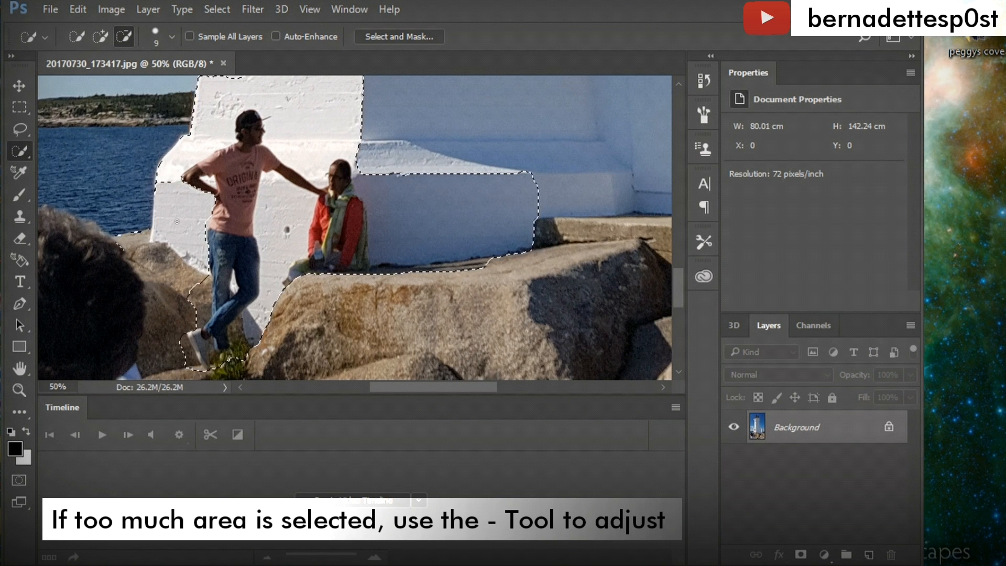
pyautogui.moveTo(169, 172)
pyautogui.mouseDown()
pyautogui.moveTo(231, 88)
pyautogui.moveTo(317, 124)
pyautogui.moveTo(359, 123)
pyautogui.moveTo(357, 157)
pyautogui.mouseUp()
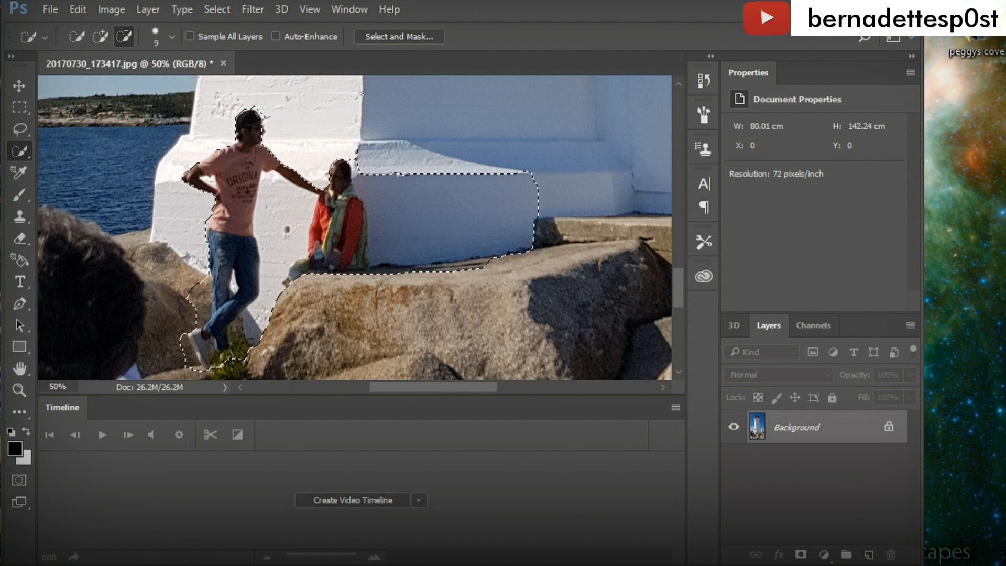
pyautogui.moveTo(402, 192)
pyautogui.mouseDown()
pyautogui.moveTo(447, 205)
pyautogui.moveTo(423, 252)
pyautogui.moveTo(435, 280)
pyautogui.mouseUp()
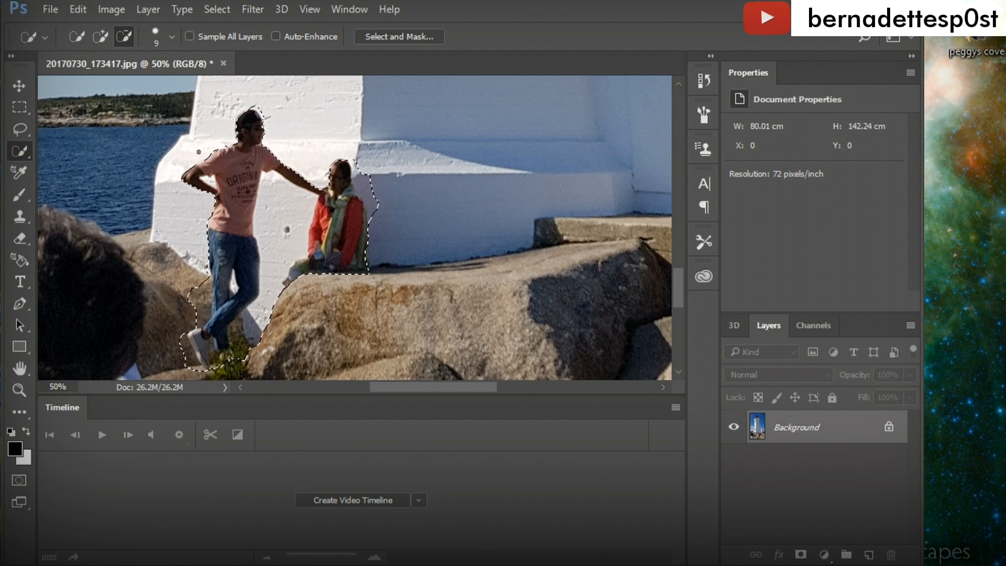
# Refine the selection to leave a small margin around both people, adding missing areas and subtracting the surplus wall beside the man
pyautogui.click(100, 37)
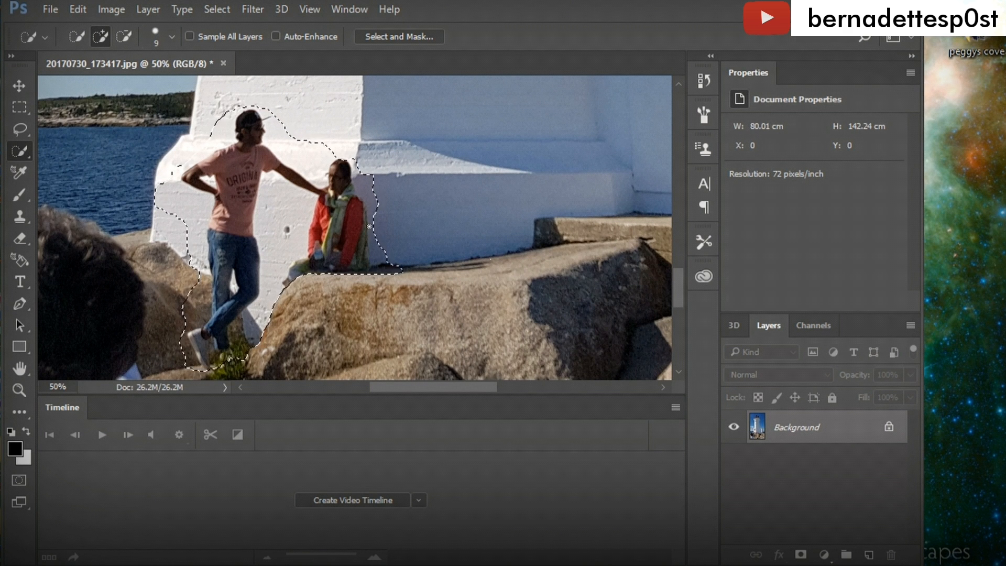
pyautogui.click(124, 38)
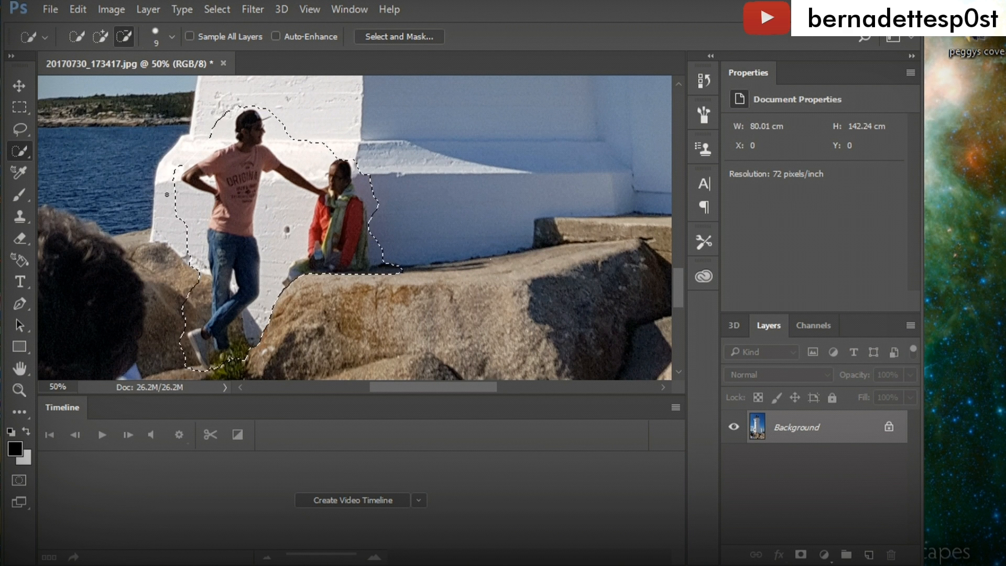
pyautogui.click(92, 32)
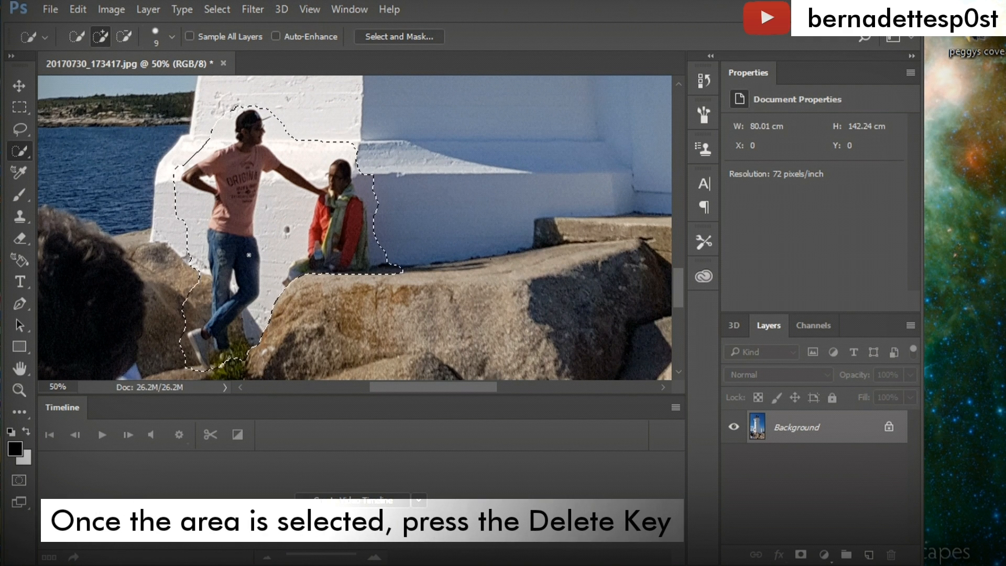
# Remove the two selected people with a Content-Aware fill and deselect the area
pyautogui.press('Delete')
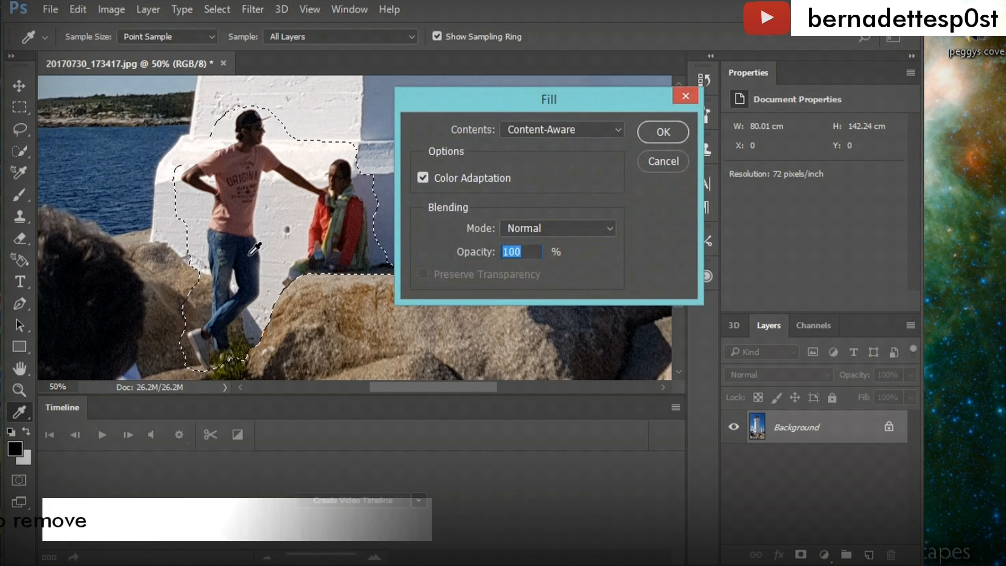
pyautogui.click(619, 127)
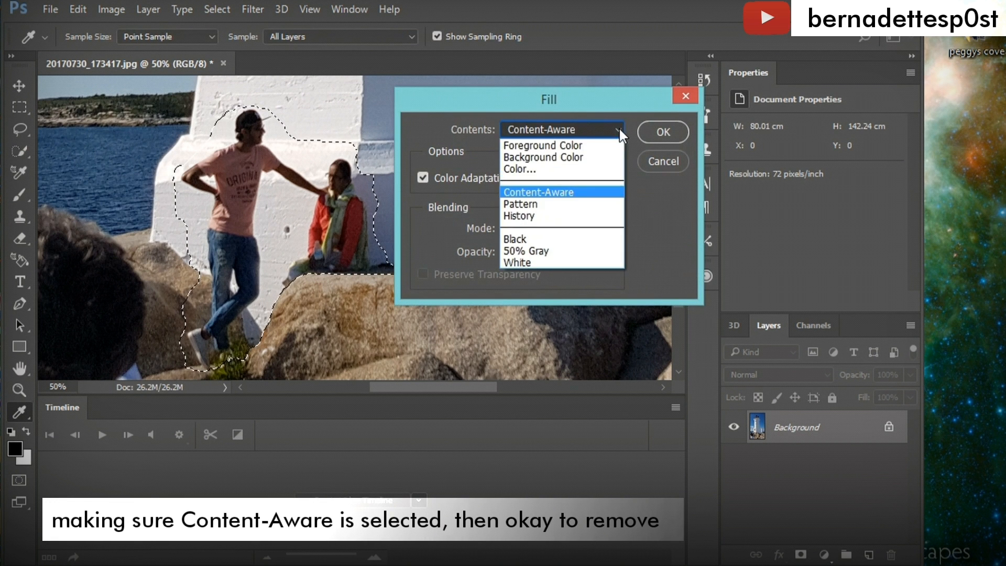
pyautogui.click(618, 127)
pyautogui.click(668, 129)
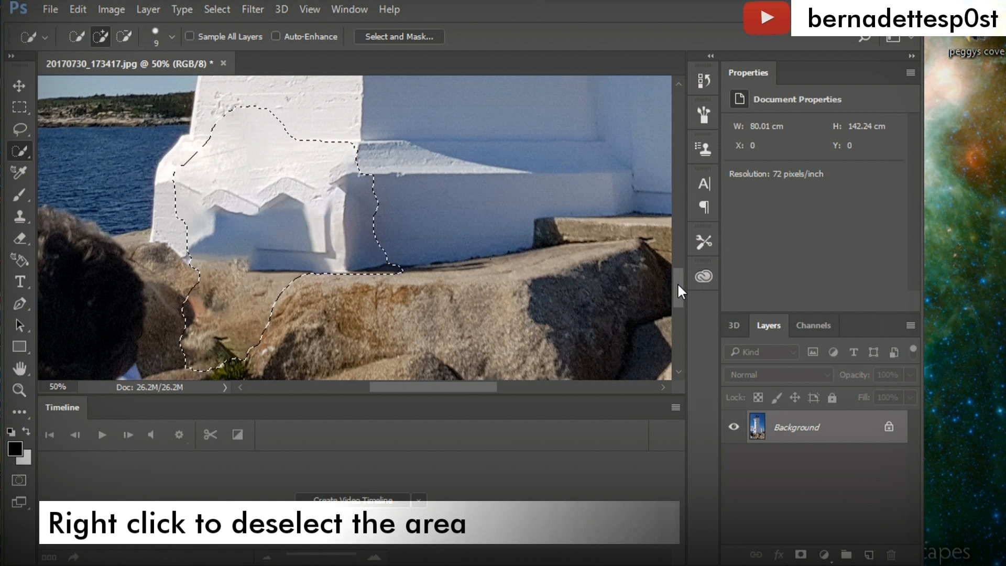
pyautogui.rightClick(492, 173)
pyautogui.click(519, 184)
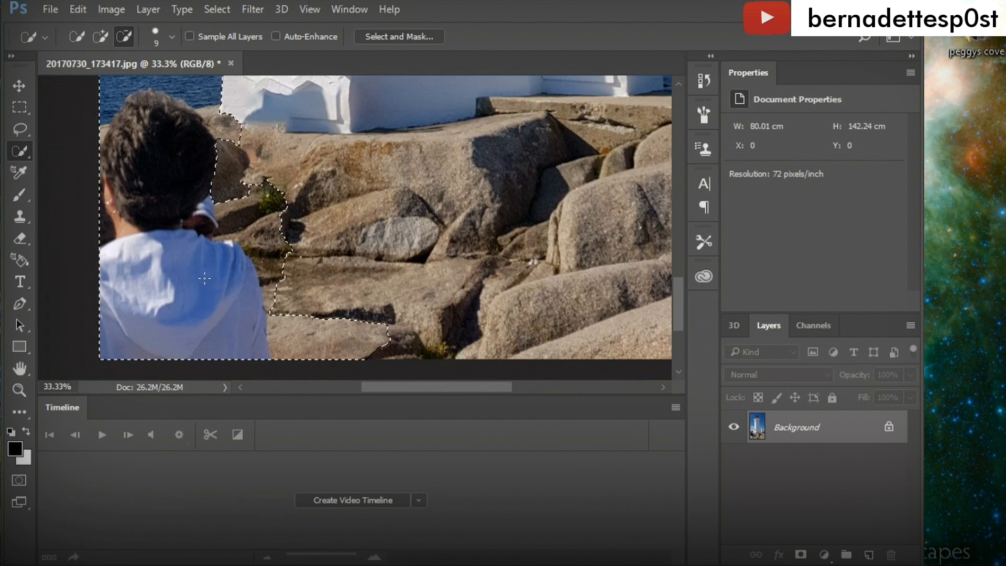
# Subtract the surplus rocks, sea and far shoreline from the selection around the foreground person in the light hoodie
pyautogui.click(309, 339)
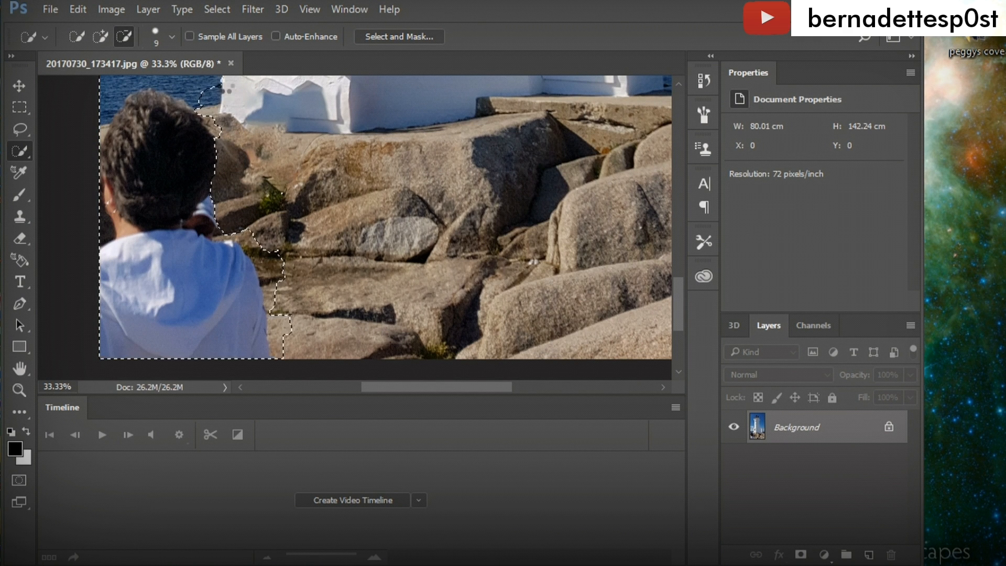
pyautogui.moveTo(676, 315); pyautogui.dragTo(676, 295)
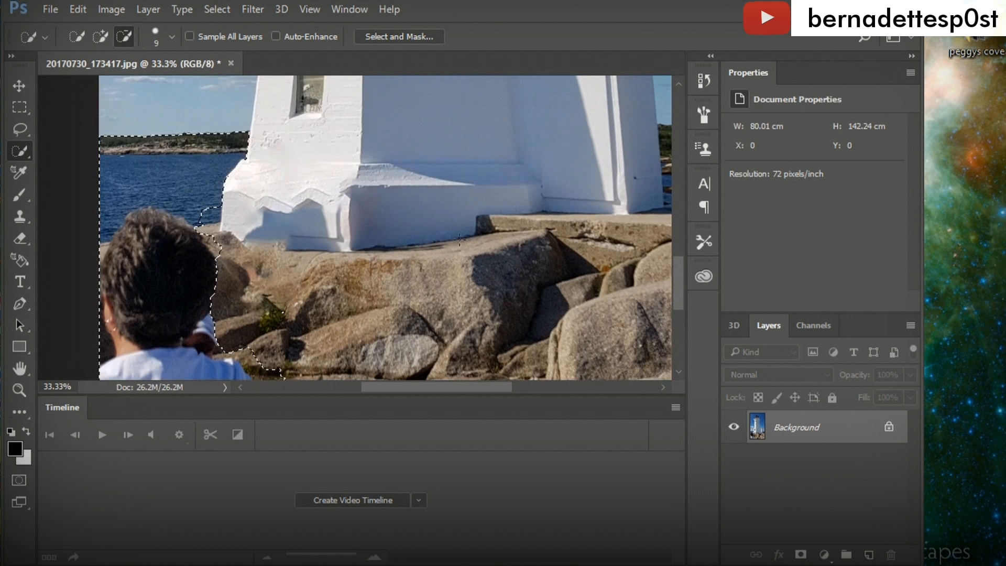
pyautogui.moveTo(205, 145); pyautogui.dragTo(202, 195)
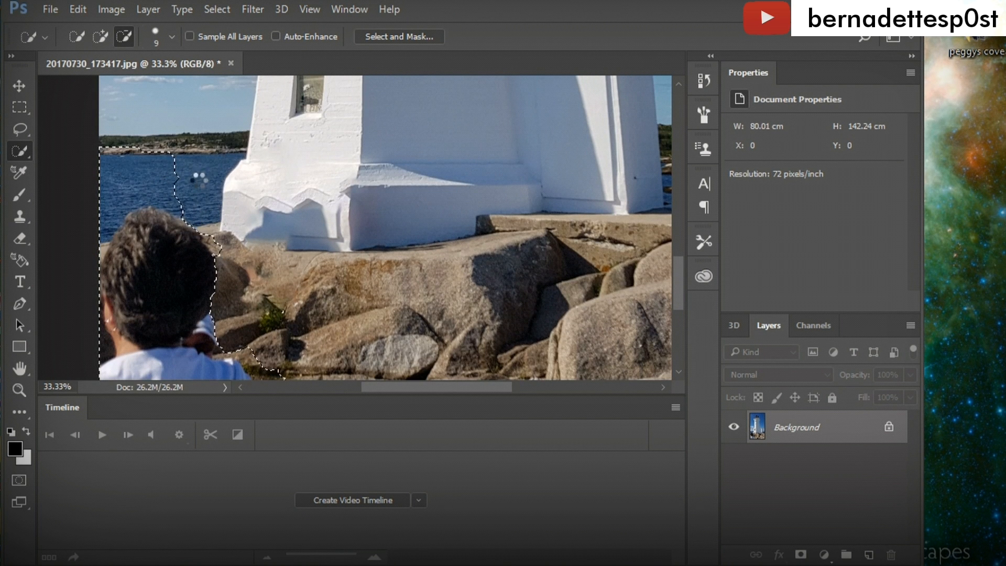
pyautogui.moveTo(199, 180); pyautogui.dragTo(154, 180)
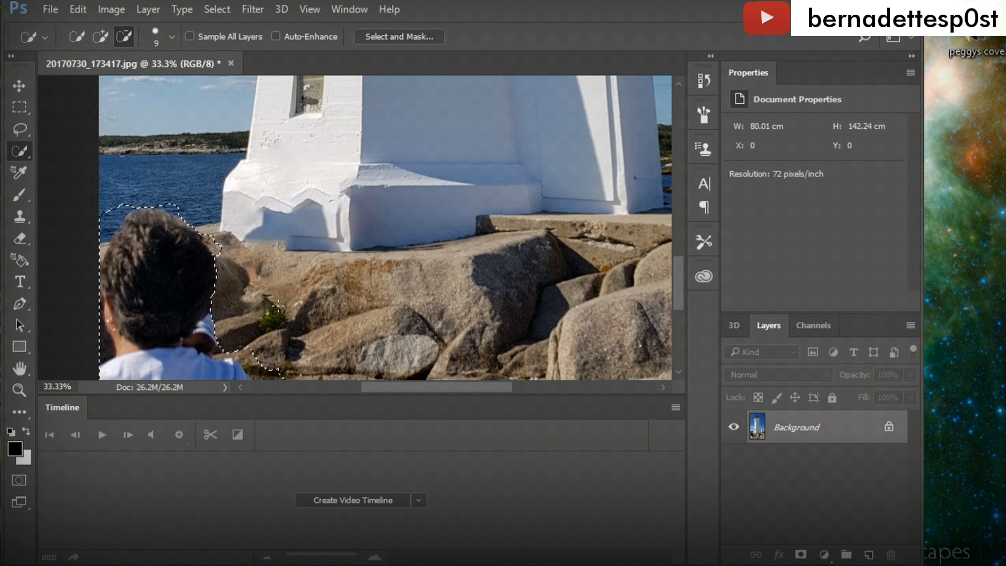
# Replace the selected foreground person with a Content-Aware fill and clear the selection
pyautogui.hotkey('ctrl', '-')
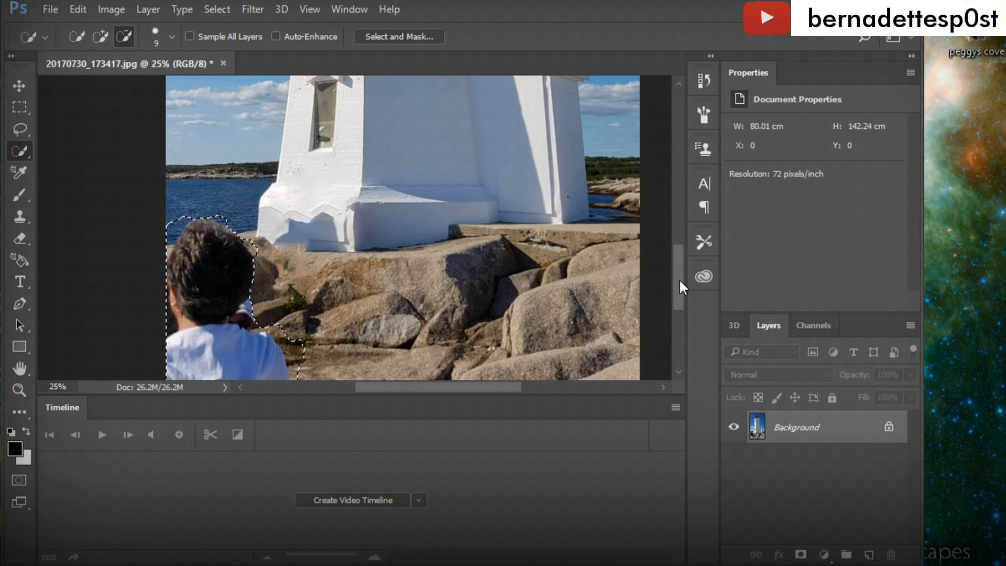
pyautogui.moveTo(680, 278); pyautogui.dragTo(679, 295)
pyautogui.hotkey('shift', 'BackSpace')
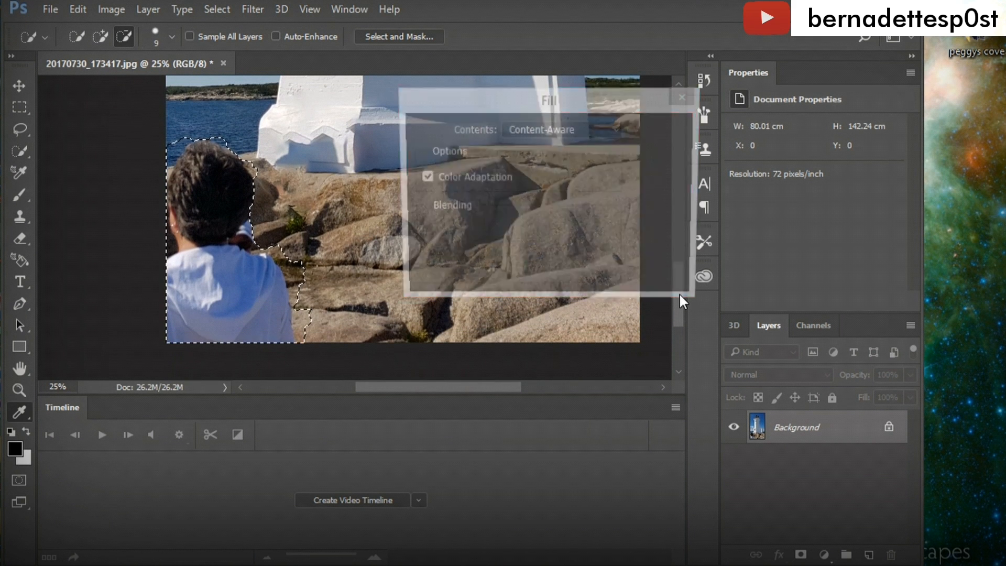
pyautogui.press('Return')
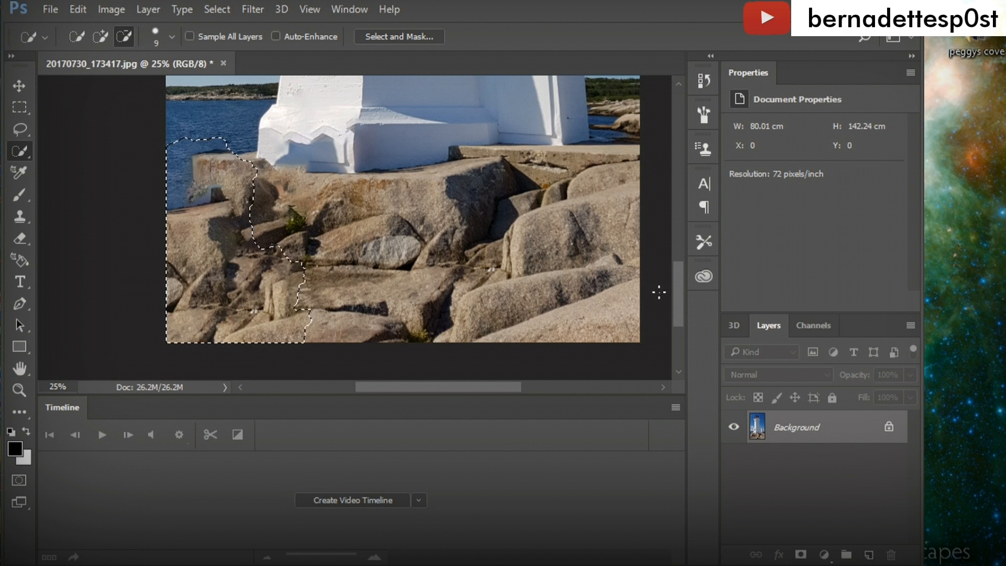
pyautogui.rightClick(417, 107)
pyautogui.click(454, 119)
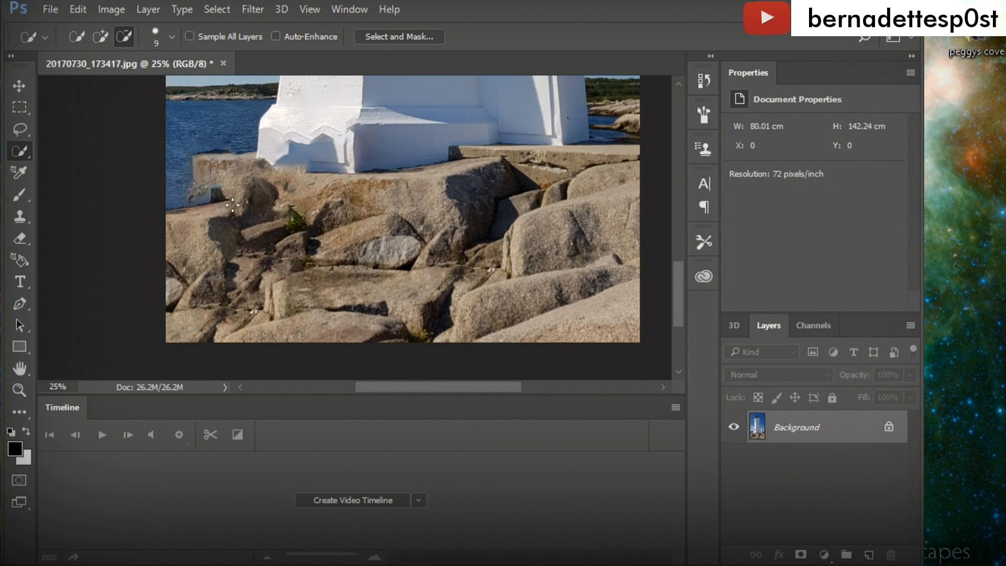
# Save the retouched lighthouse photo to the Desktop as a JPEG named newlighthouse
pyautogui.hotkey('ctrl', '0')
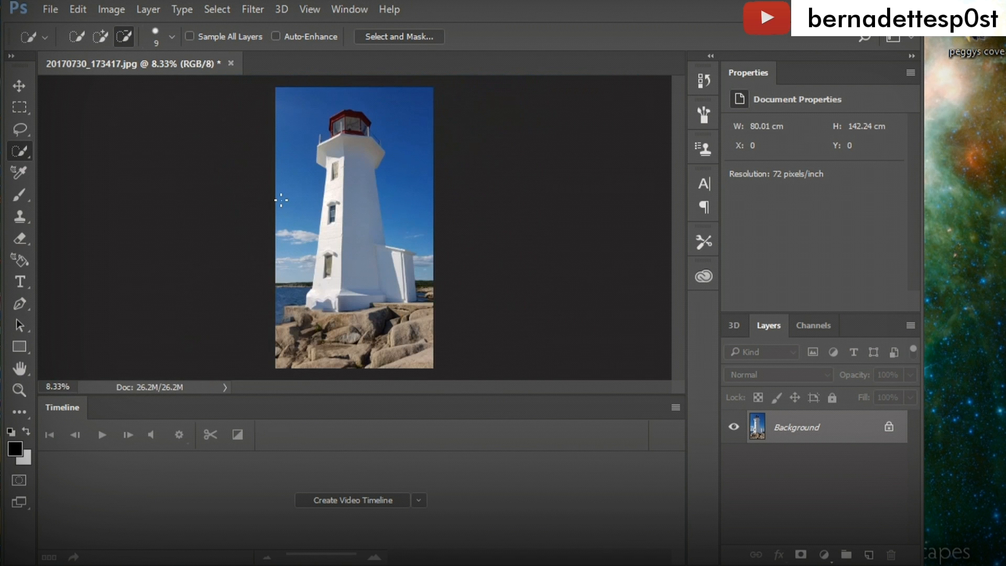
pyautogui.click(53, 10)
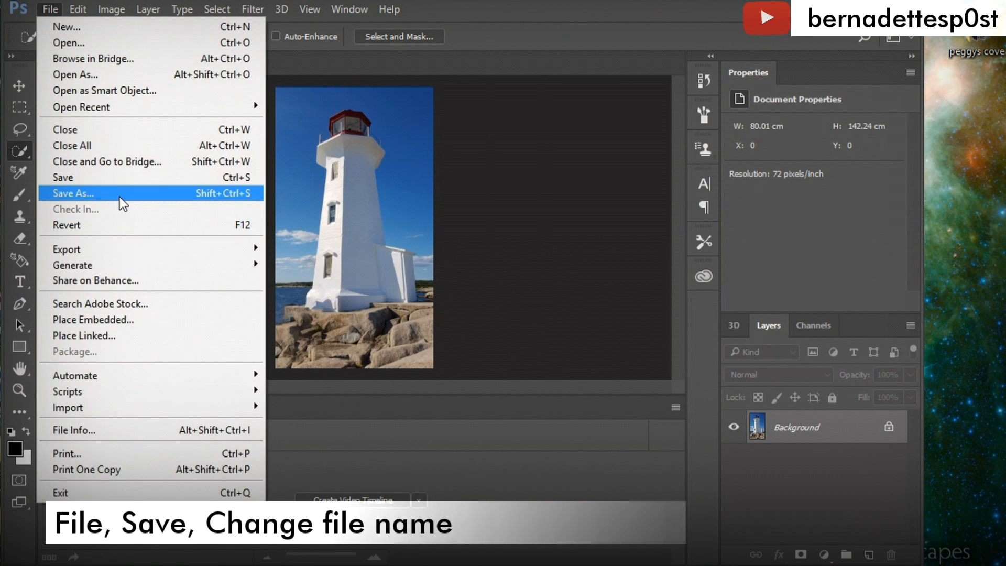
pyautogui.click(119, 197)
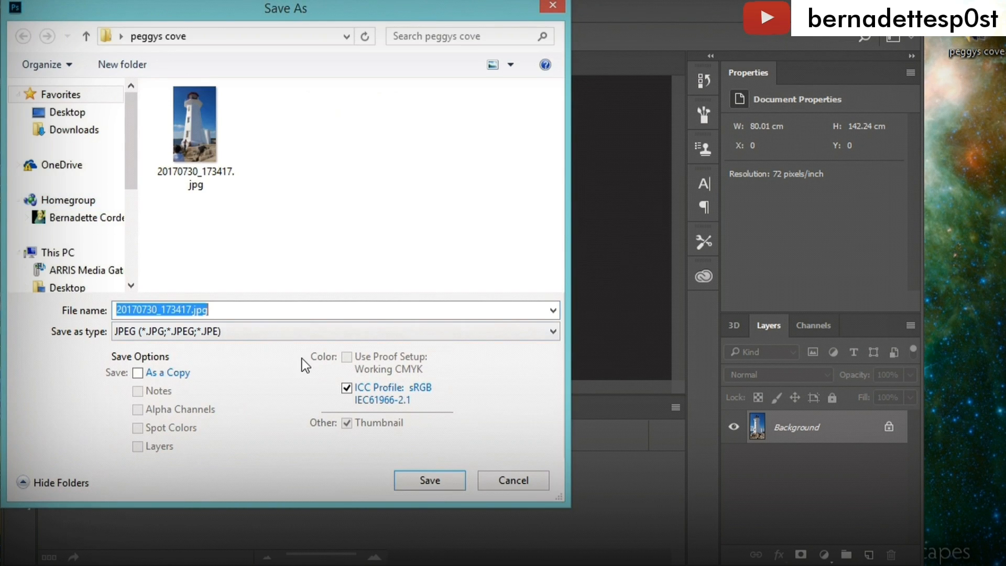
pyautogui.write('newlighthouse')
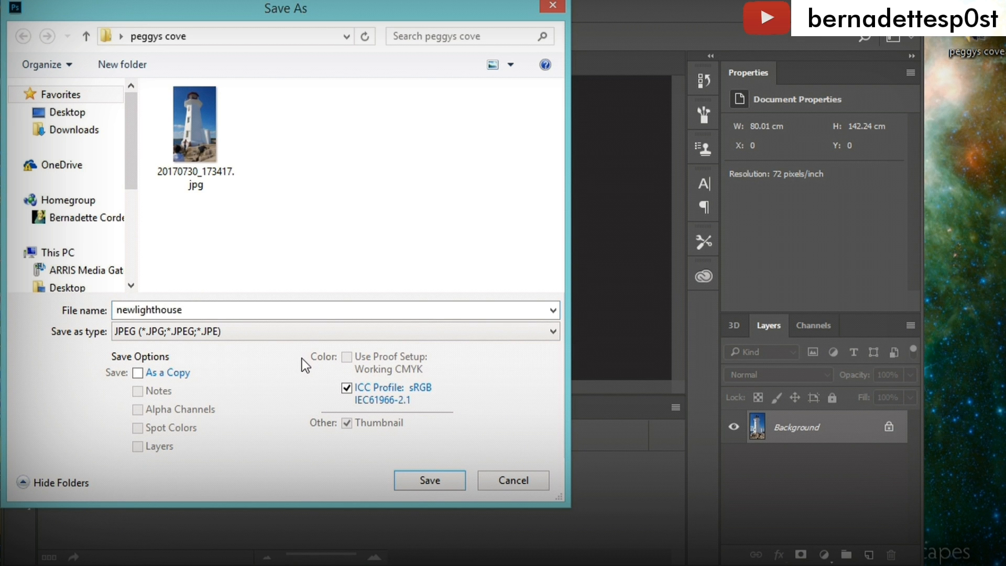
pyautogui.click(67, 112)
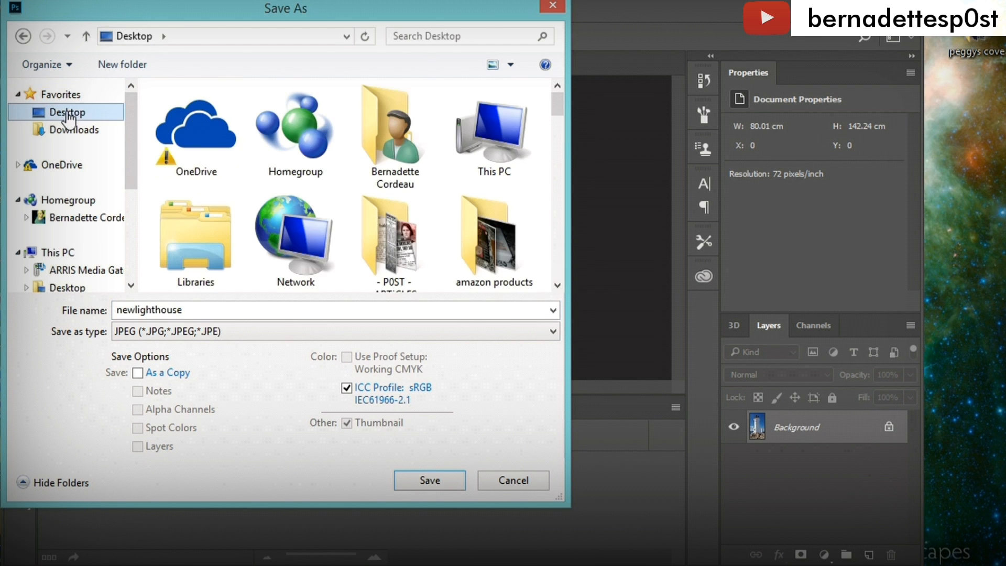
pyautogui.click(452, 479)
pyautogui.press('Return')
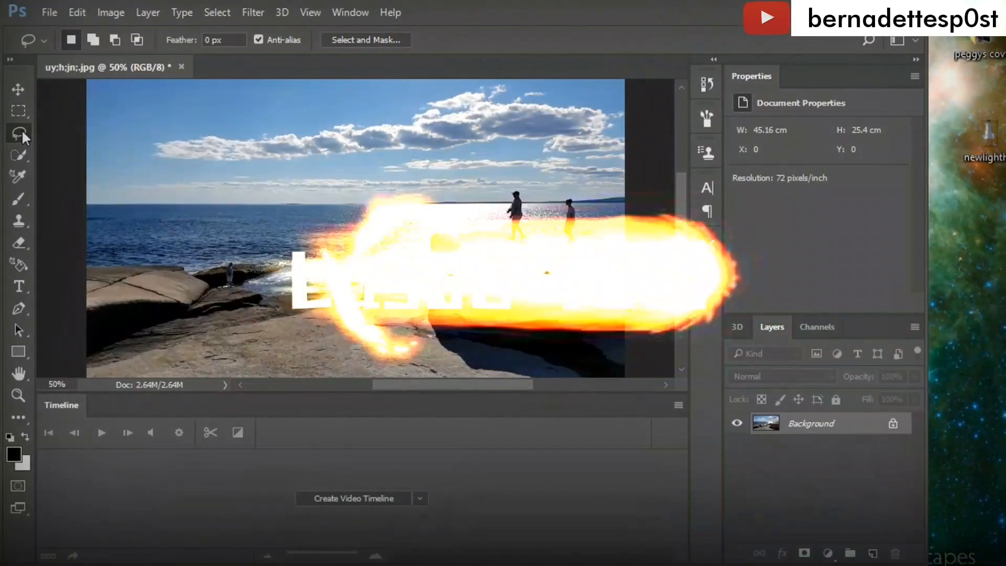
# Outline the rightmost walker on the large boulder, including the shadow, with a freehand Lasso selection
pyautogui.rightClick(20, 129)
pyautogui.click(49, 131)
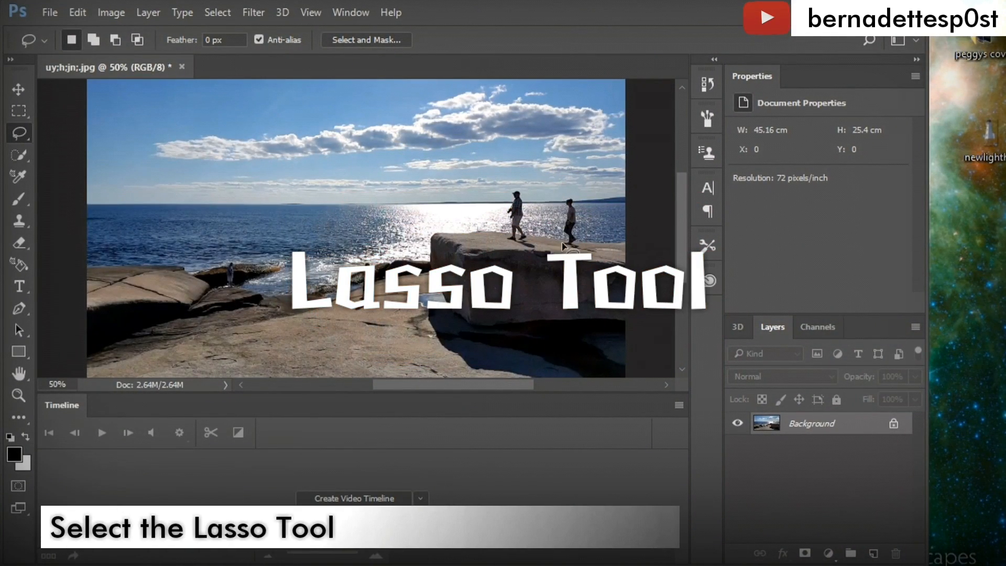
pyautogui.hotkey('ctrl', '+')
pyautogui.hotkey('ctrl', '+')
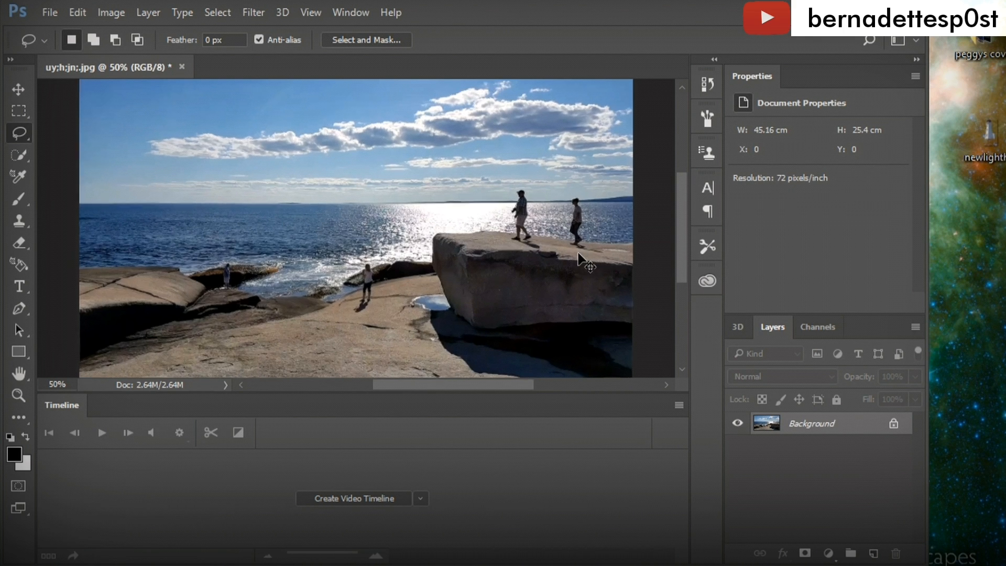
pyautogui.moveTo(488, 384); pyautogui.dragTo(542, 374)
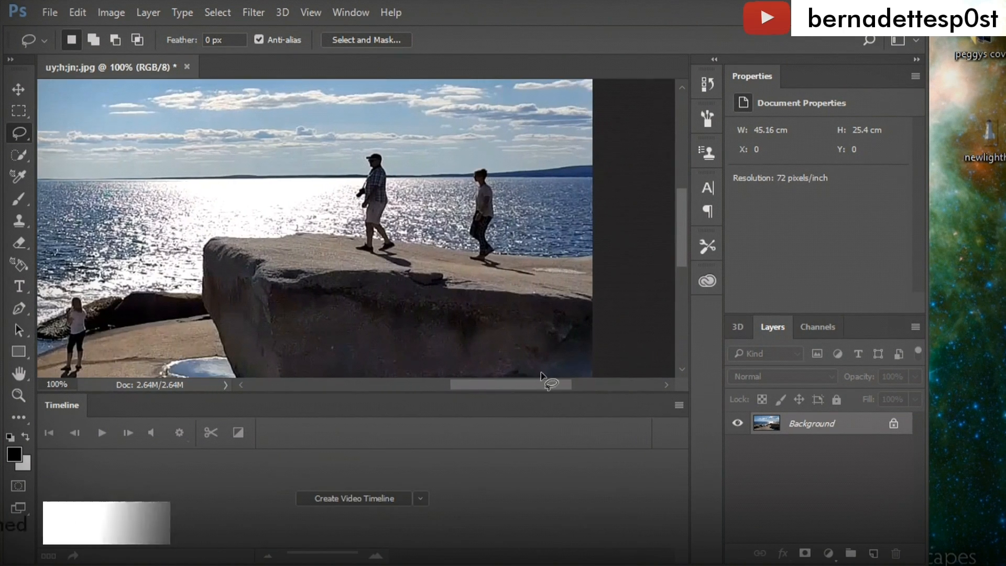
pyautogui.hotkey('ctrl', '+')
pyautogui.moveTo(542, 381); pyautogui.dragTo(556, 382)
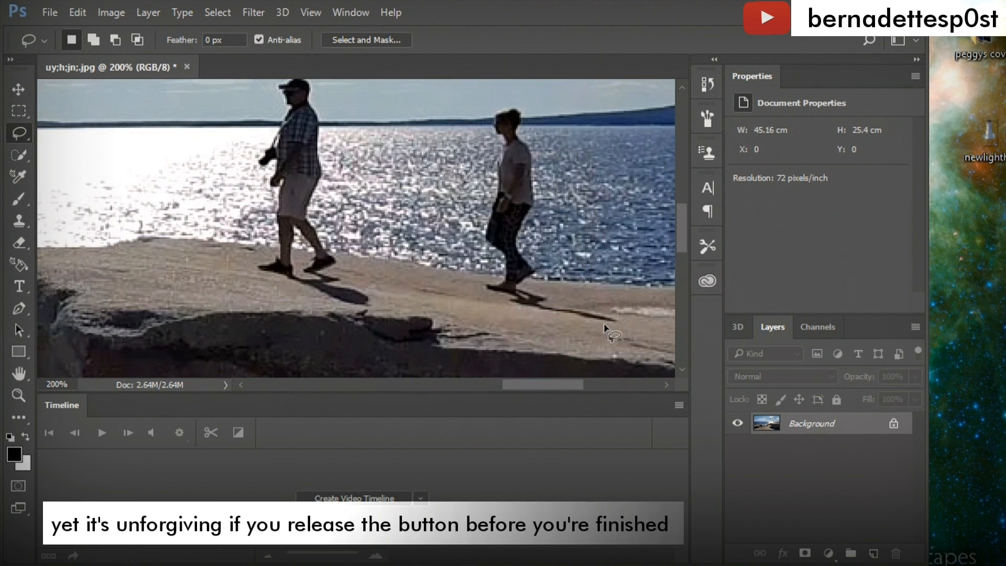
pyautogui.moveTo(612, 312)
pyautogui.mouseDown()
pyautogui.moveTo(566, 305)
pyautogui.moveTo(541, 271)
pyautogui.mouseUp()
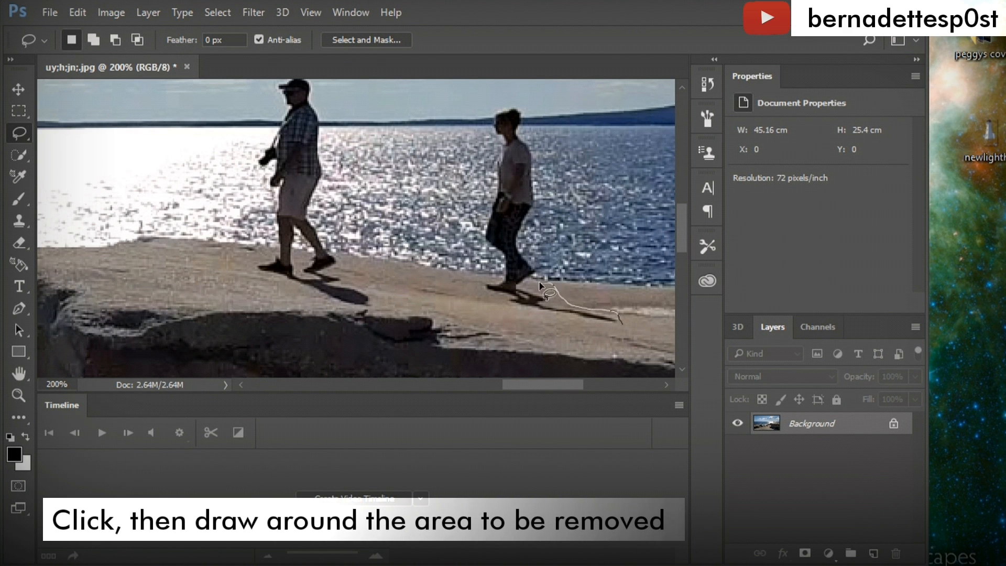
pyautogui.moveTo(543, 276)
pyautogui.mouseDown()
pyautogui.moveTo(532, 224)
pyautogui.moveTo(546, 176)
pyautogui.moveTo(525, 112)
pyautogui.moveTo(511, 104)
pyautogui.moveTo(493, 118)
pyautogui.moveTo(497, 150)
pyautogui.moveTo(477, 217)
pyautogui.moveTo(494, 272)
pyautogui.moveTo(482, 290)
pyautogui.moveTo(522, 315)
pyautogui.moveTo(622, 325)
pyautogui.mouseUp()
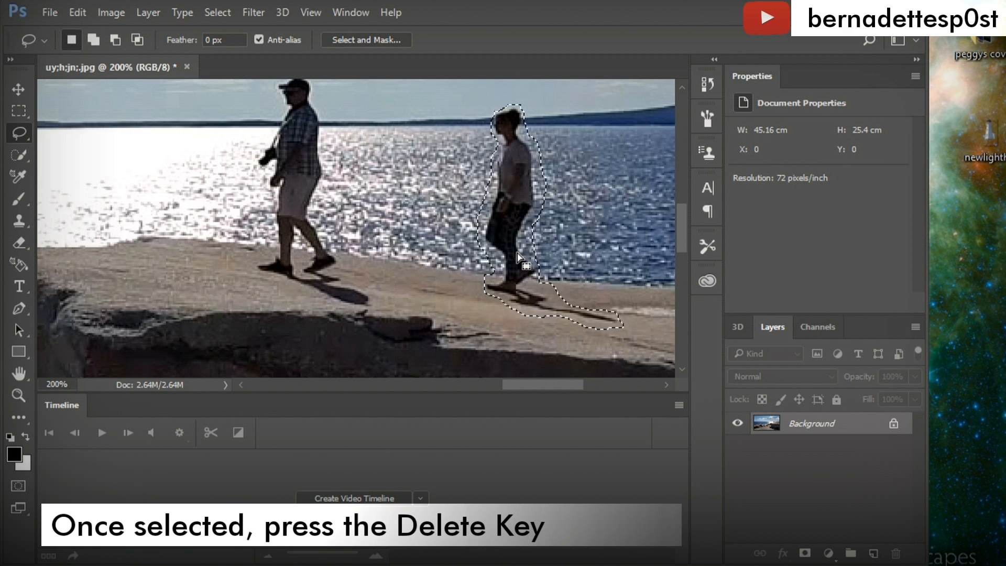
# Replace the selected walker with a Content-Aware fill using Color Adaptation, Normal mode and 100% opacity, and deselect the area
pyautogui.hotkey('ctrl', '-')
pyautogui.hotkey('ctrl', '-')
pyautogui.hotkey('ctrl', '-')
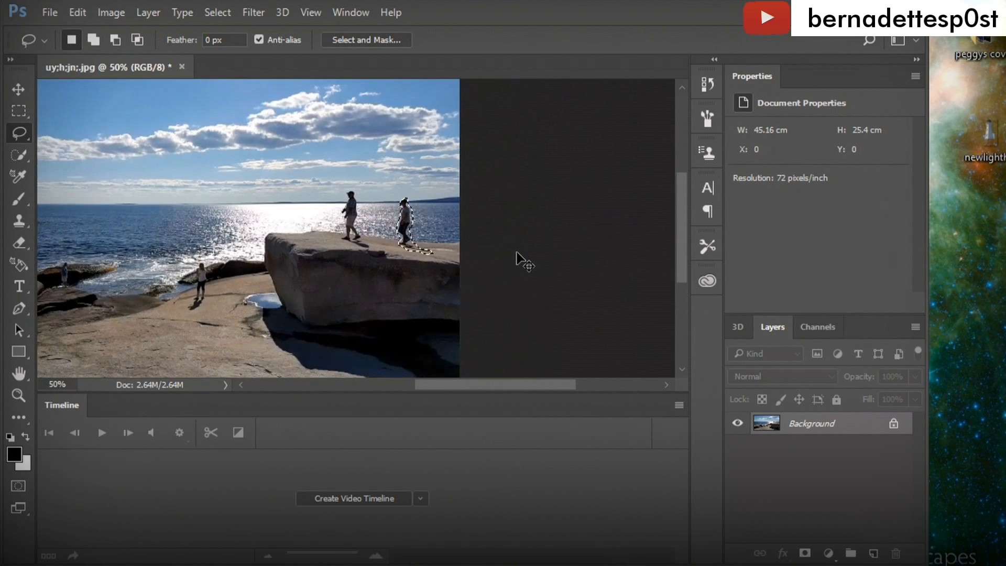
pyautogui.hotkey('ctrl', '-')
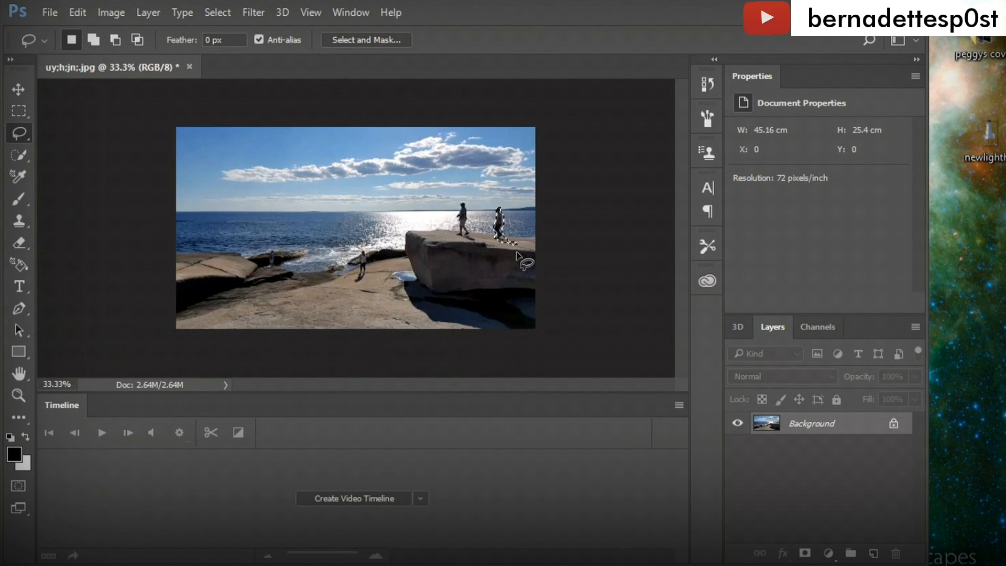
pyautogui.hotkey('ctrl', '+')
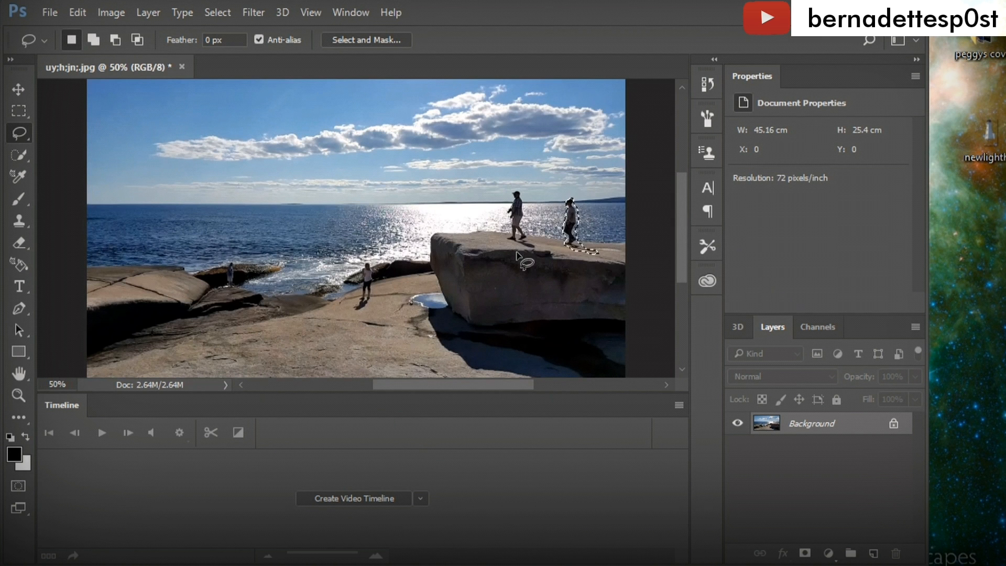
pyautogui.hotkey('shift', 'BackSpace')
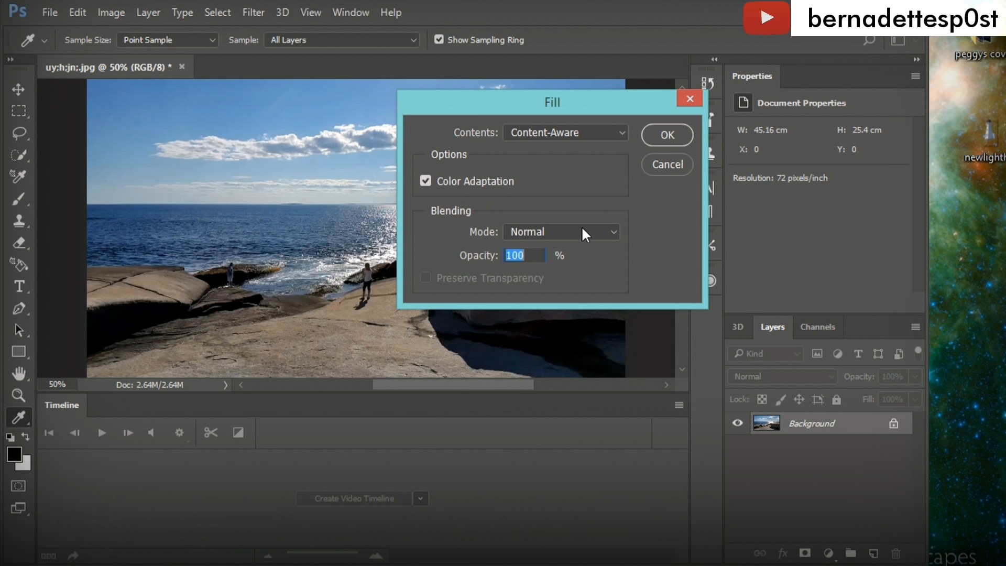
pyautogui.click(659, 136)
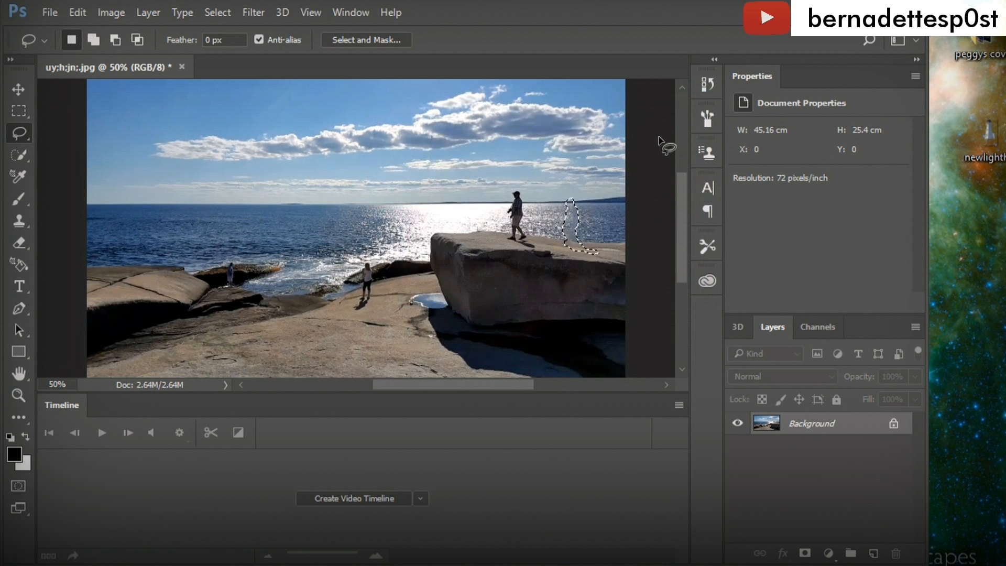
pyautogui.rightClick(480, 182)
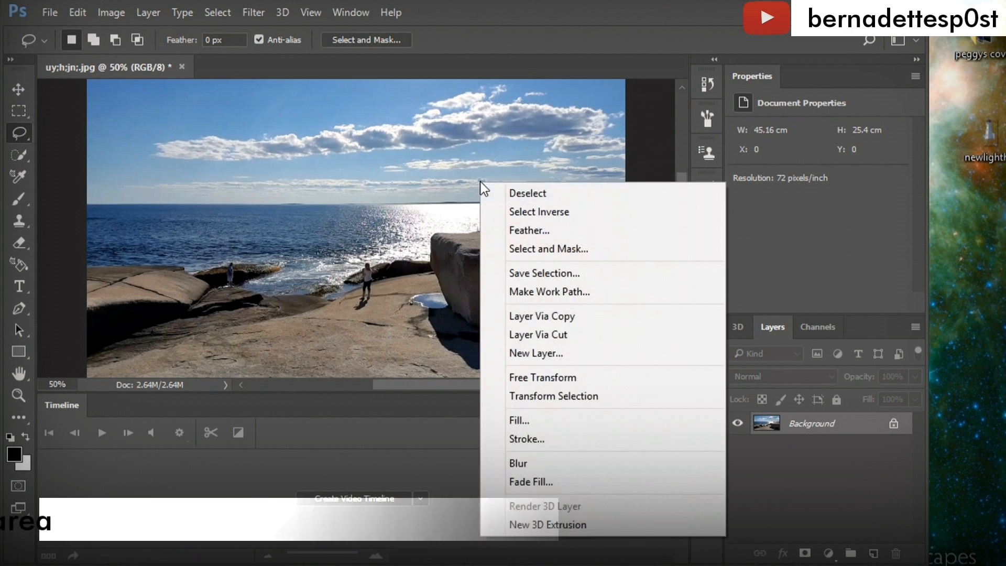
pyautogui.click(492, 190)
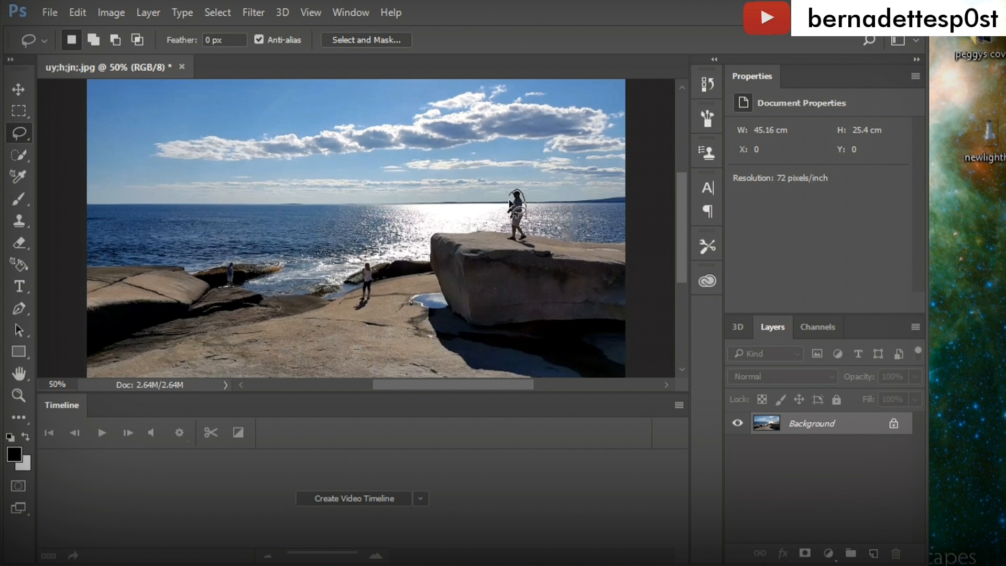
# Lasso the remaining walker on the boulder together with the shadow, remove them with a Content-Aware fill and deselect
pyautogui.moveTo(505, 208)
pyautogui.mouseDown()
pyautogui.moveTo(506, 239)
pyautogui.moveTo(535, 251)
pyautogui.mouseUp()
pyautogui.moveTo(527, 214); pyautogui.dragTo(527, 215)
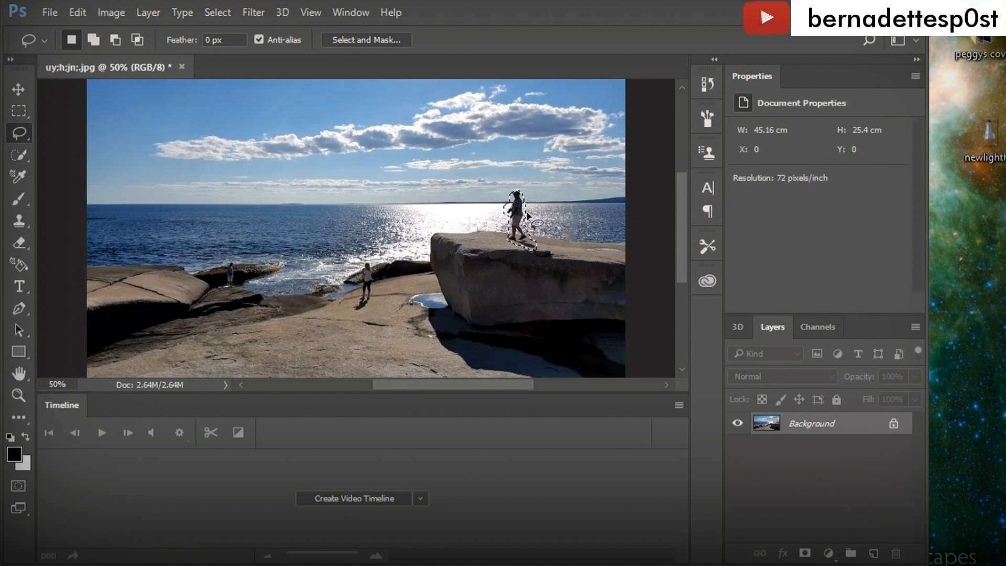
pyautogui.hotkey('shift', 'BackSpace')
pyautogui.press('Return')
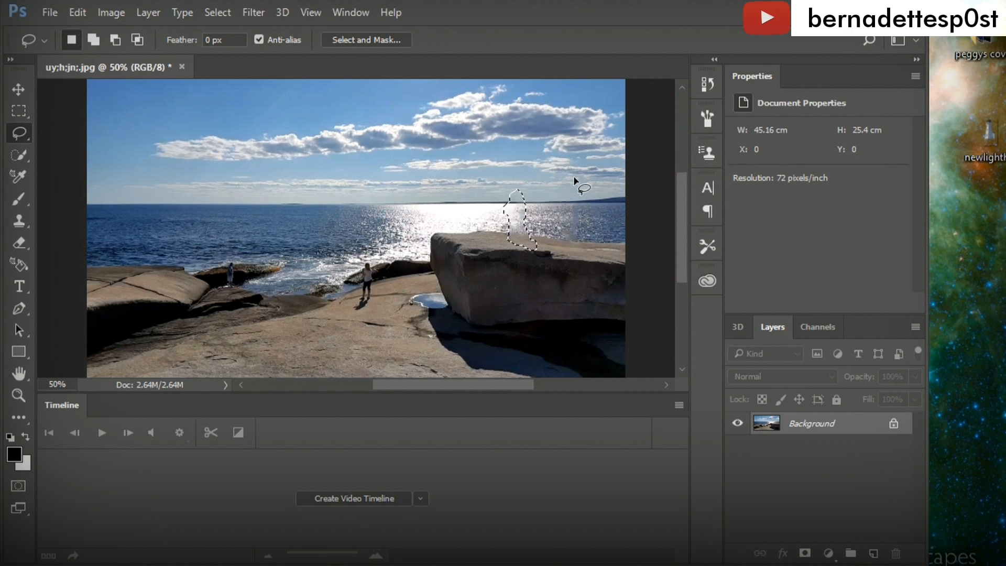
pyautogui.rightClick(339, 214)
pyautogui.click(354, 221)
# Lasso the person standing on the rocks beside the boulder, replace them with a Content-Aware fill and clear the selection
pyautogui.moveTo(369, 260)
pyautogui.mouseDown()
pyautogui.moveTo(349, 309)
pyautogui.moveTo(360, 313)
pyautogui.mouseUp()
pyautogui.hotkey('shift', 'BackSpace')
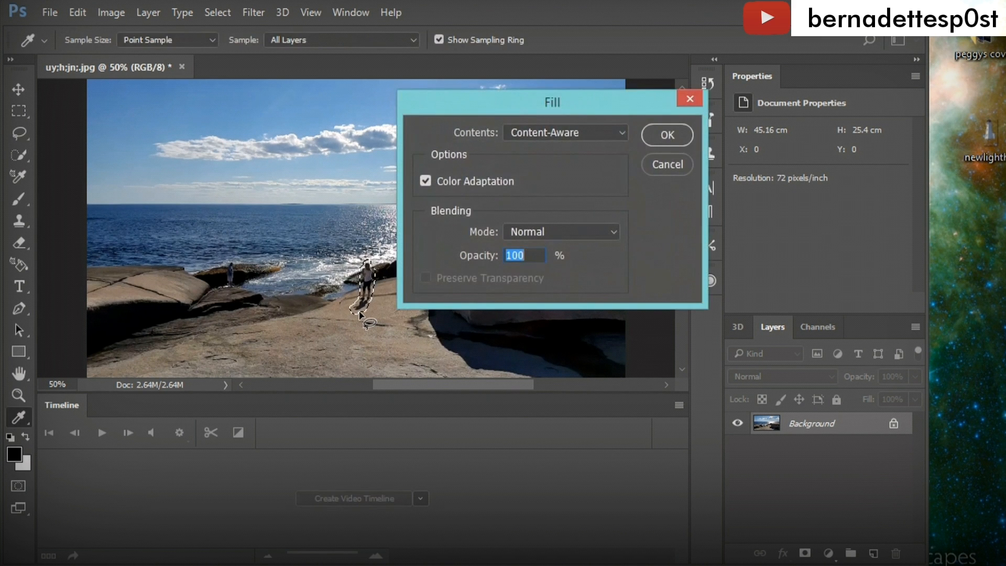
pyautogui.press('Return')
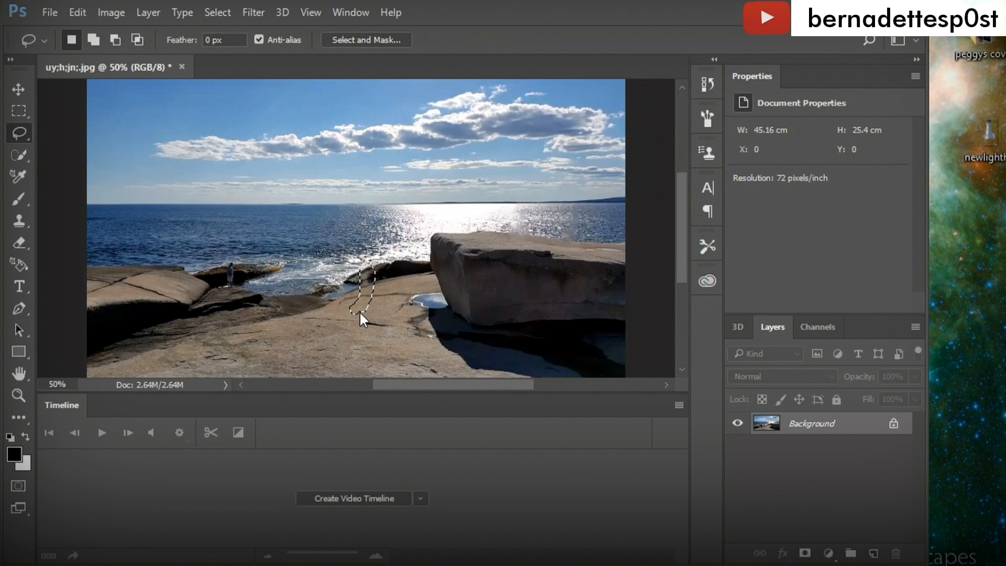
pyautogui.hotkey('ctrl', 'd')
# Lasso the distant person by the shoreline rocks, remove them with a Content-Aware fill and clear the selection
pyautogui.moveTo(229, 264); pyautogui.dragTo(234, 290)
pyautogui.press('Delete')
pyautogui.press('Return')
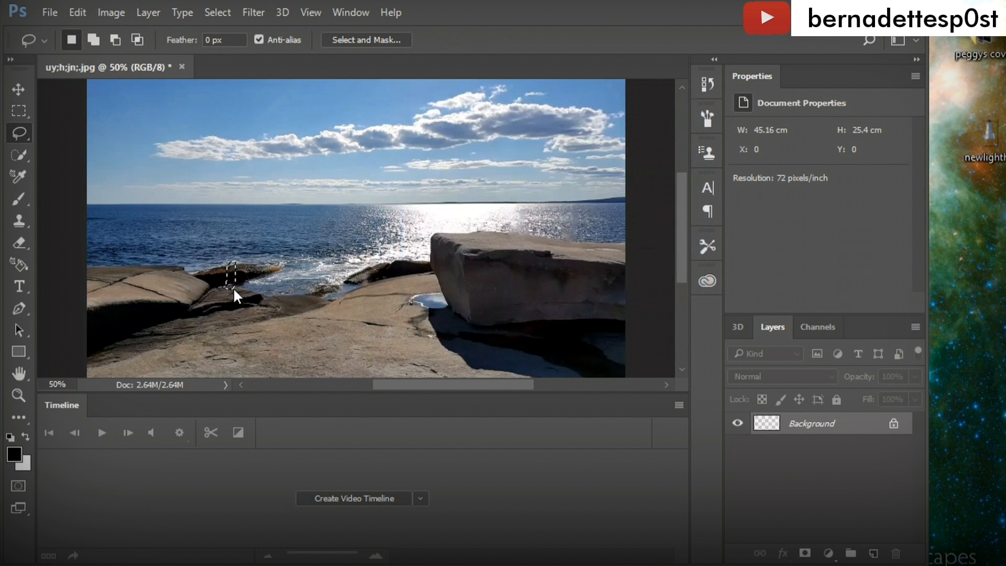
pyautogui.rightClick(262, 289)
pyautogui.click(334, 239)
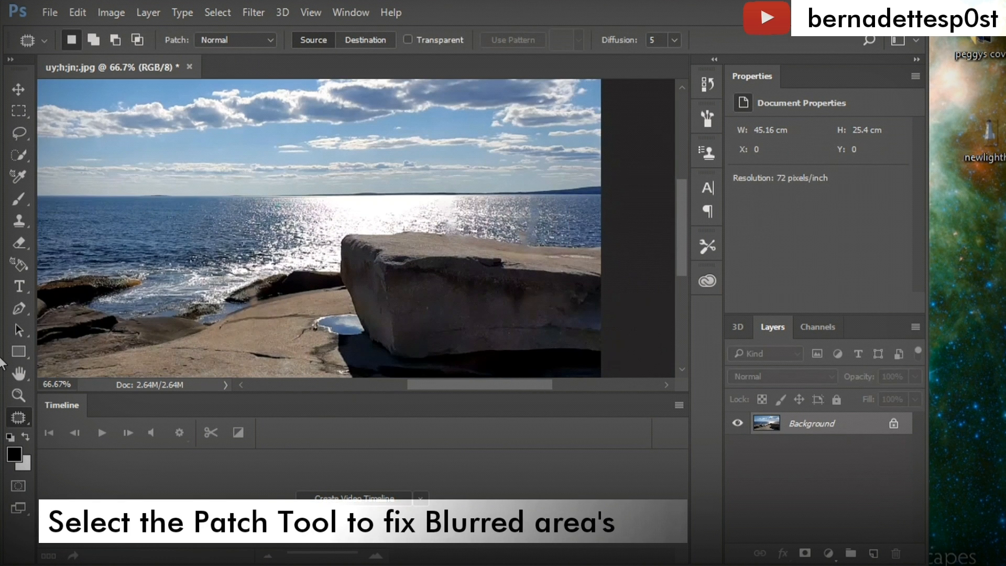
# Repair the blurred patch of glittering water just above the boulder with the Patch tool and deselect it
pyautogui.rightClick(20, 419)
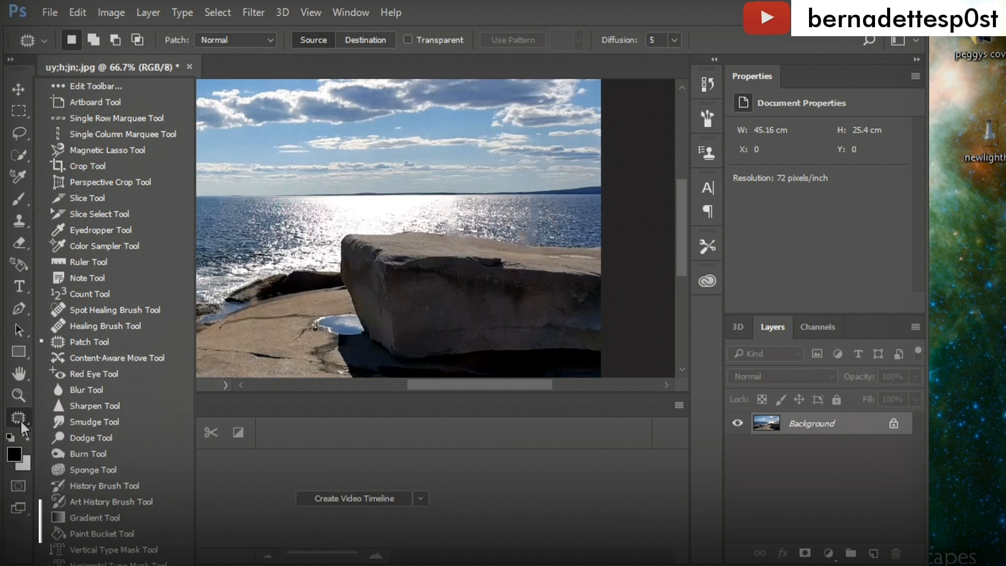
pyautogui.click(98, 342)
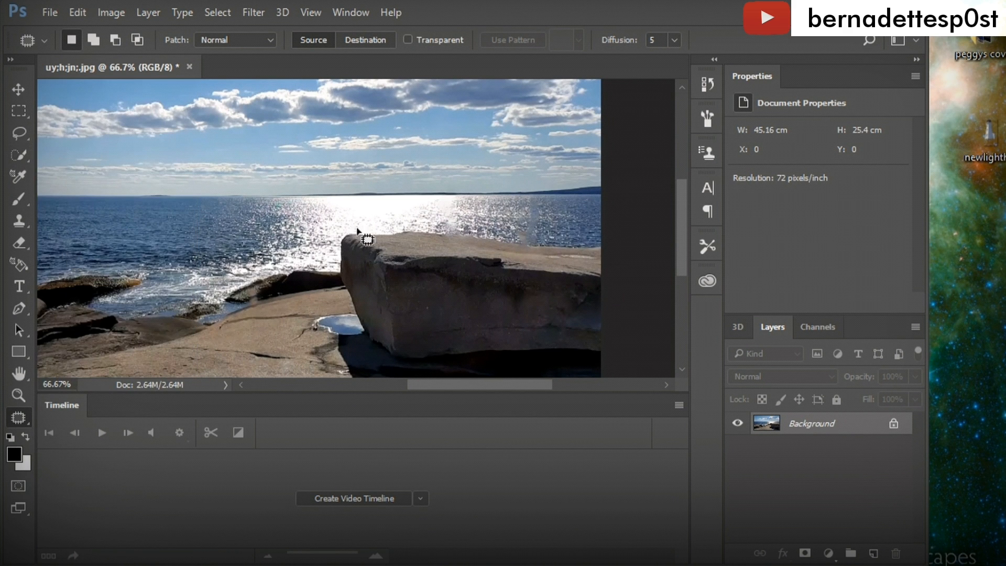
pyautogui.moveTo(437, 214)
pyautogui.mouseDown()
pyautogui.moveTo(440, 234)
pyautogui.moveTo(472, 231)
pyautogui.moveTo(452, 209)
pyautogui.moveTo(442, 216)
pyautogui.moveTo(467, 223)
pyautogui.mouseUp()
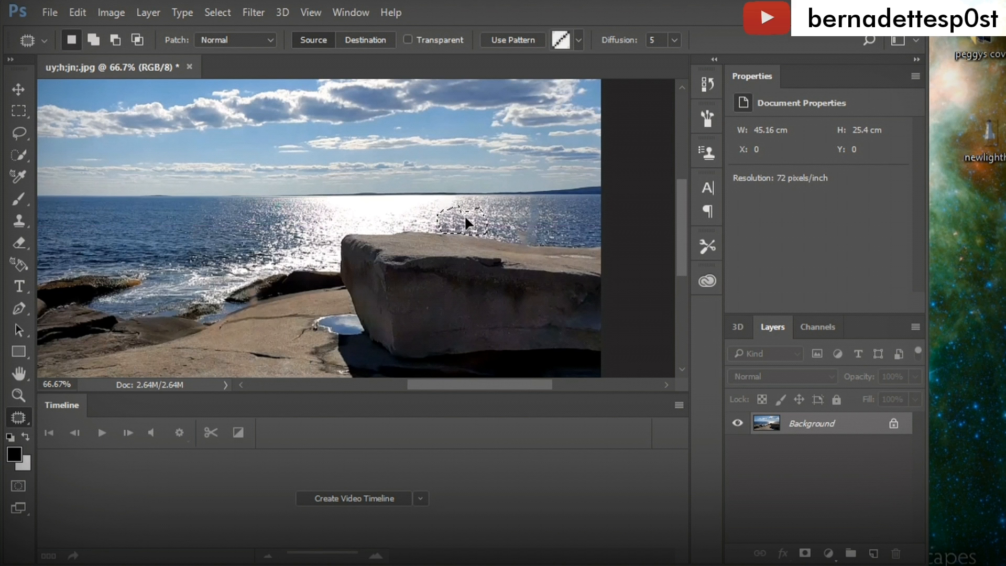
pyautogui.click(509, 212)
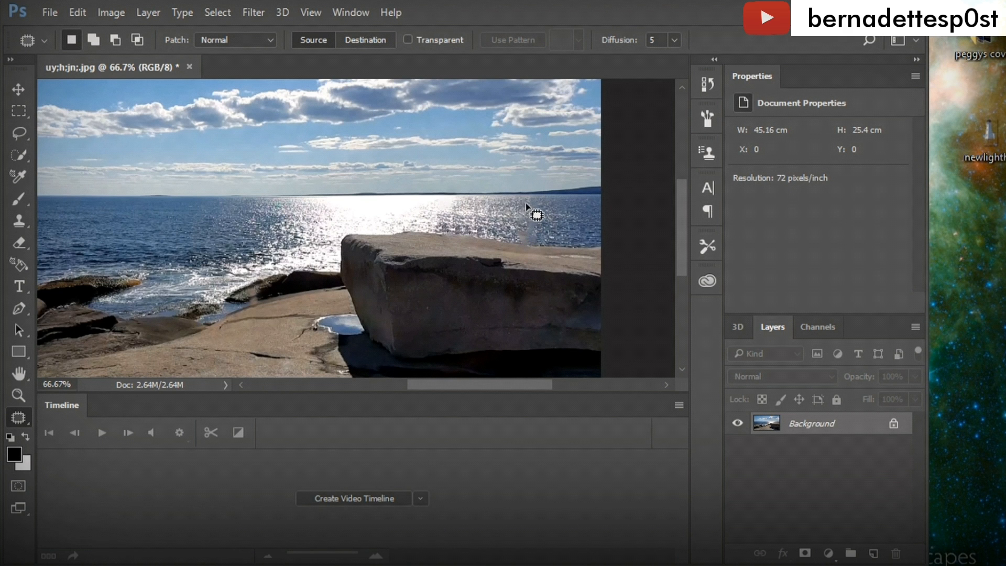
# Patch the blurred water where the rightmost walker stood with the sea texture beside it, and deselect the area
pyautogui.moveTo(527, 199)
pyautogui.mouseDown()
pyautogui.moveTo(509, 224)
pyautogui.moveTo(513, 240)
pyautogui.moveTo(538, 244)
pyautogui.moveTo(540, 202)
pyautogui.moveTo(527, 199)
pyautogui.moveTo(553, 216)
pyautogui.mouseUp()
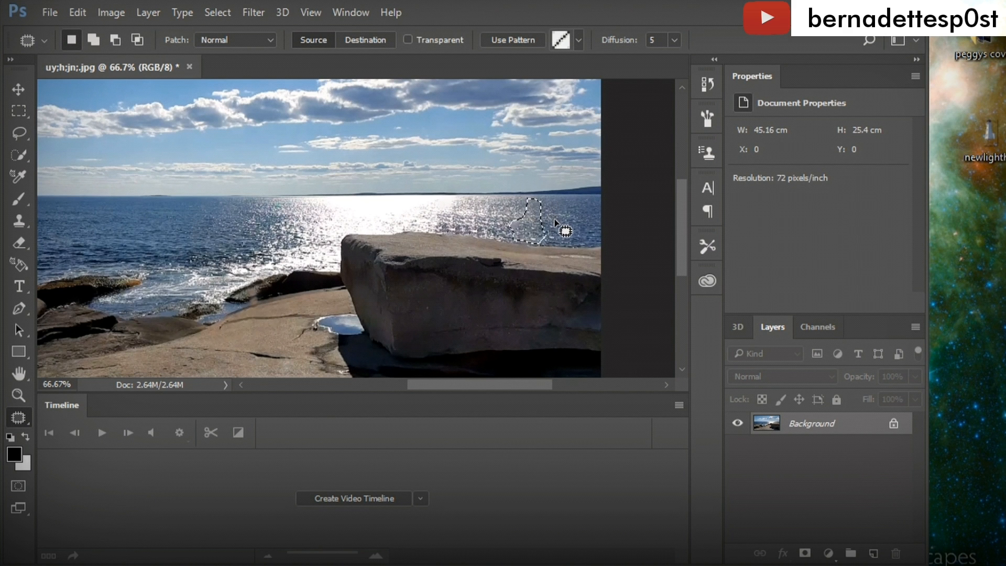
pyautogui.moveTo(539, 229); pyautogui.dragTo(566, 229)
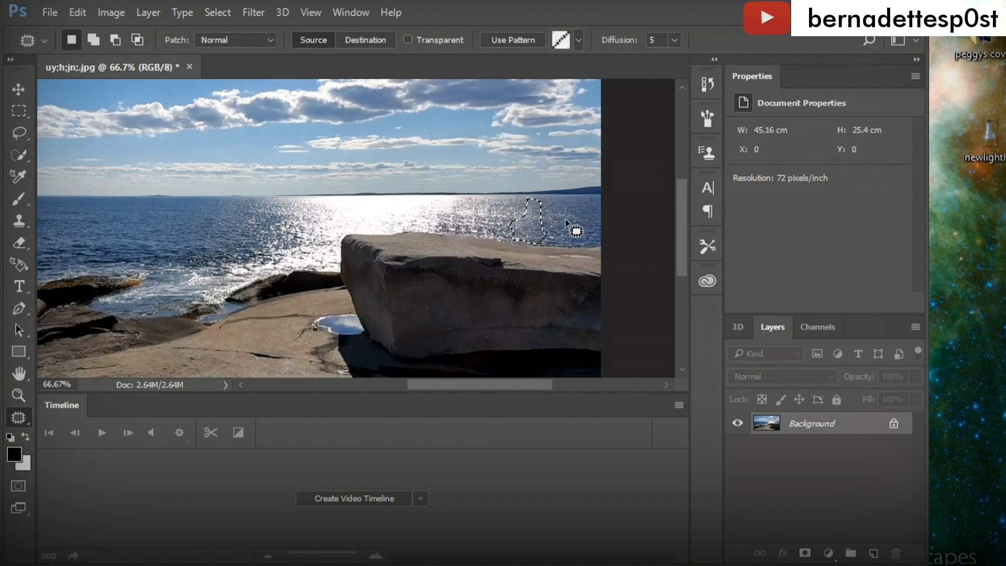
pyautogui.rightClick(566, 222)
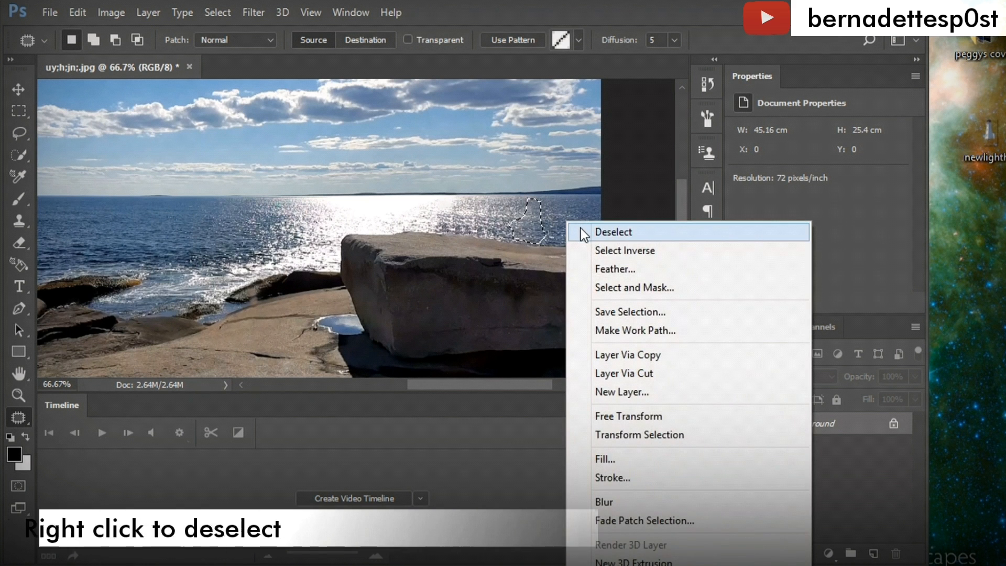
pyautogui.click(581, 227)
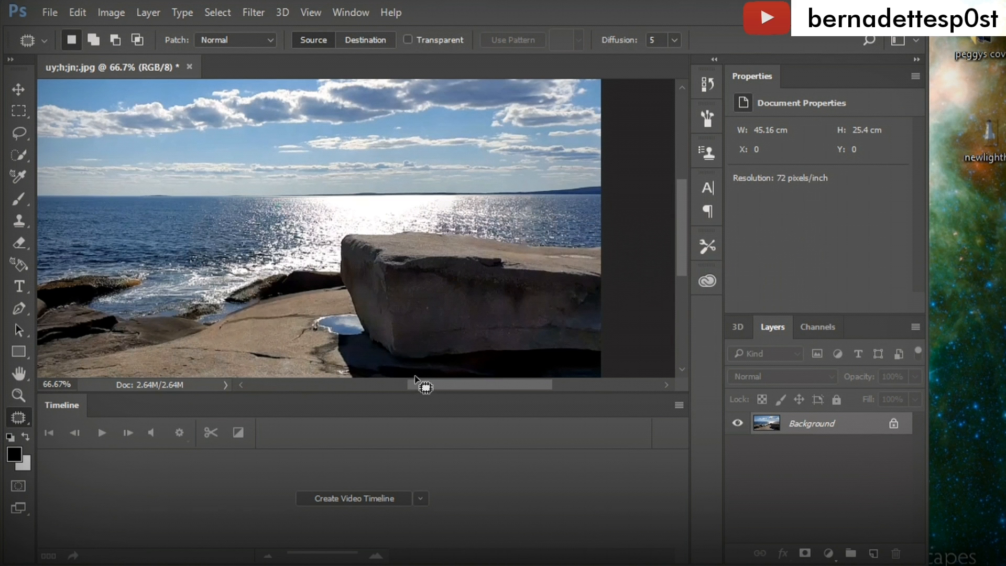
pyautogui.hotkey('ctrl', '-')
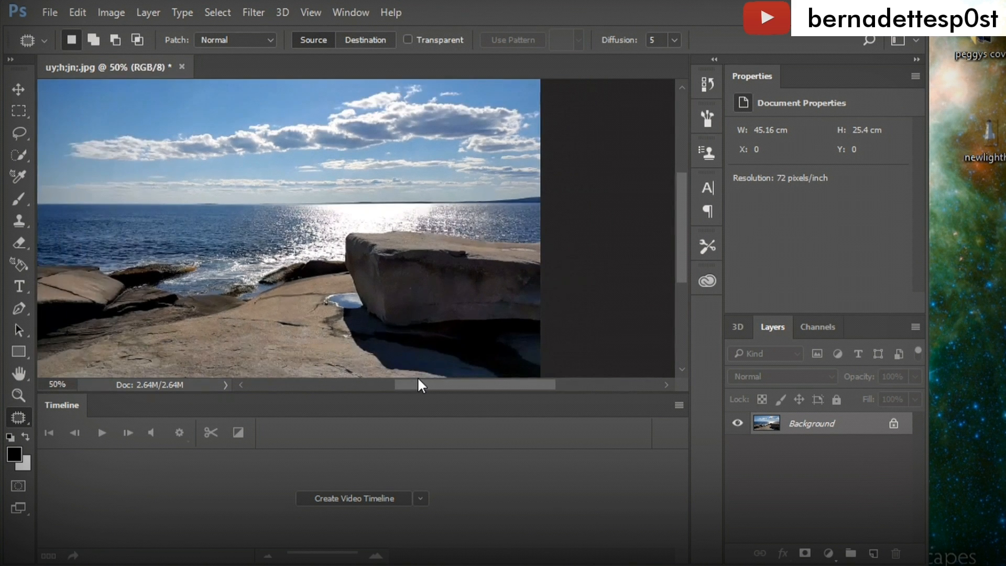
pyautogui.hotkey('ctrl', '-')
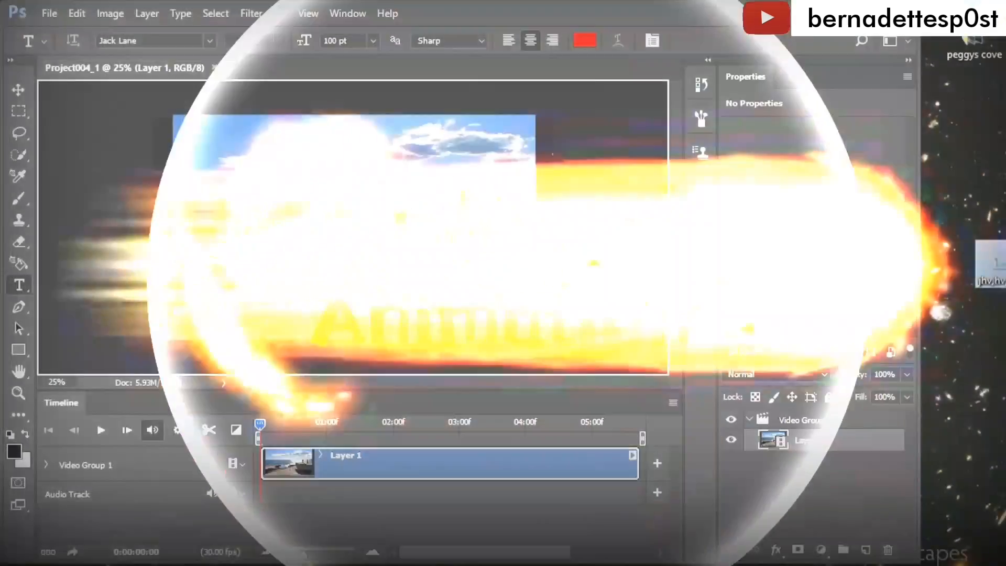
# Place the jhv,hv,h image from the desktop onto the Project004_1 canvas at its default size
pyautogui.moveTo(990, 265); pyautogui.dragTo(323, 253)
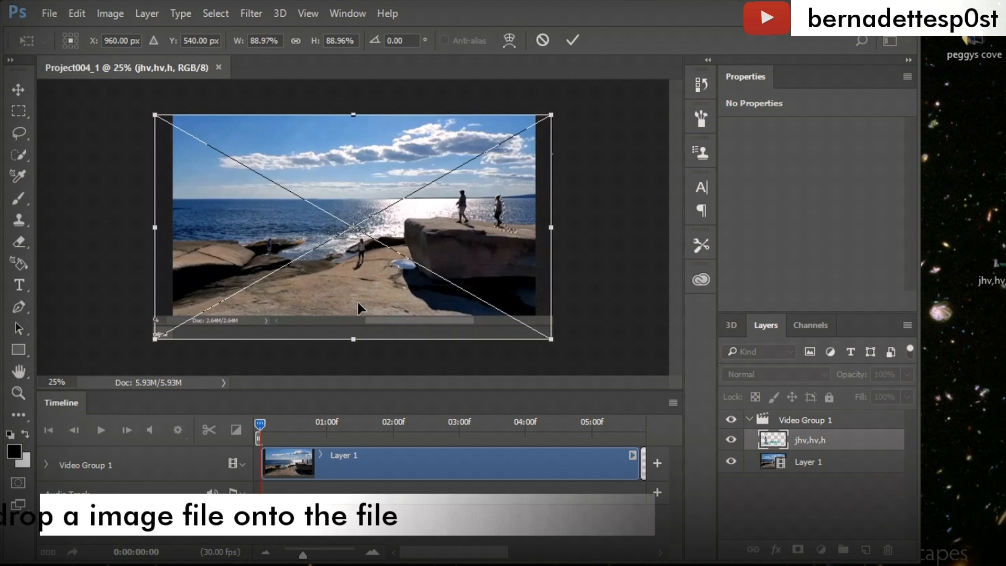
pyautogui.press('Return')
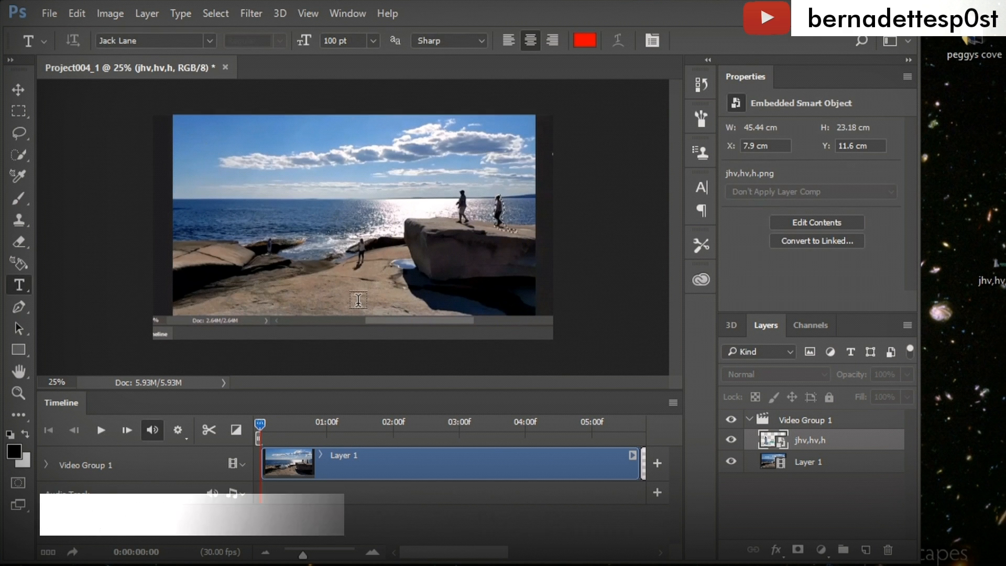
# Add a new video group to the timeline and move the jhv,hv,h clip into it above the Layer 1 clip
pyautogui.click(237, 461)
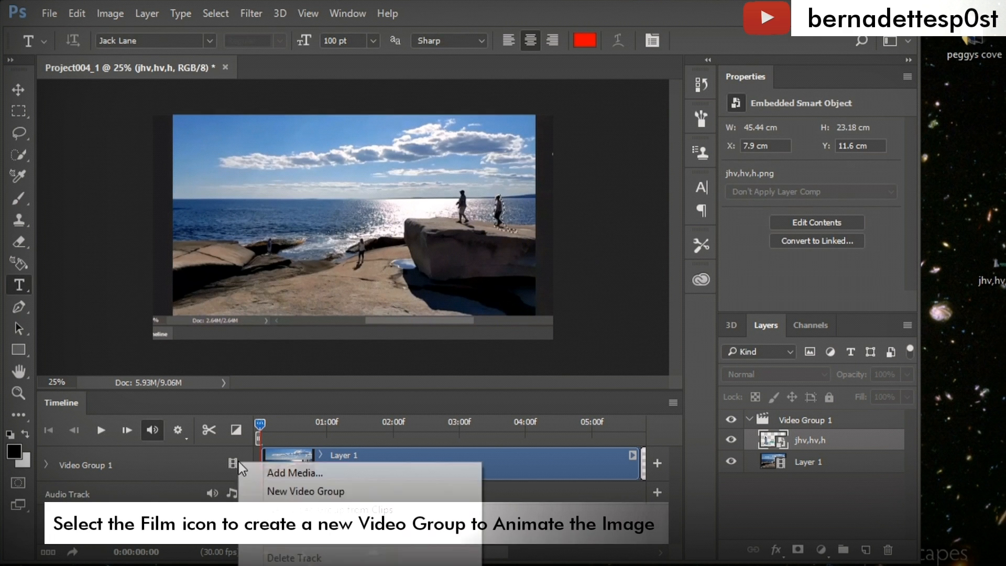
pyautogui.click(270, 491)
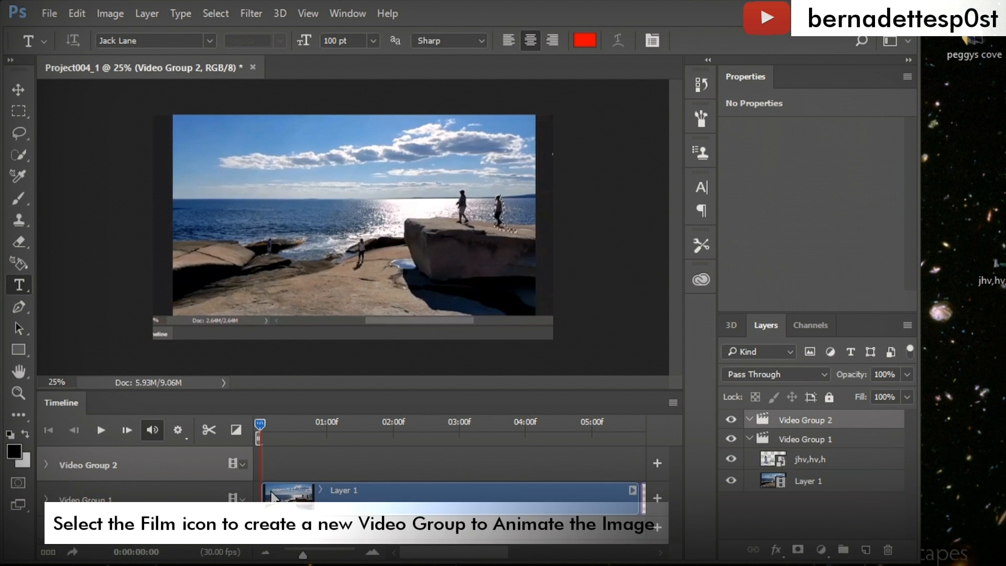
pyautogui.moveTo(502, 549); pyautogui.dragTo(507, 549)
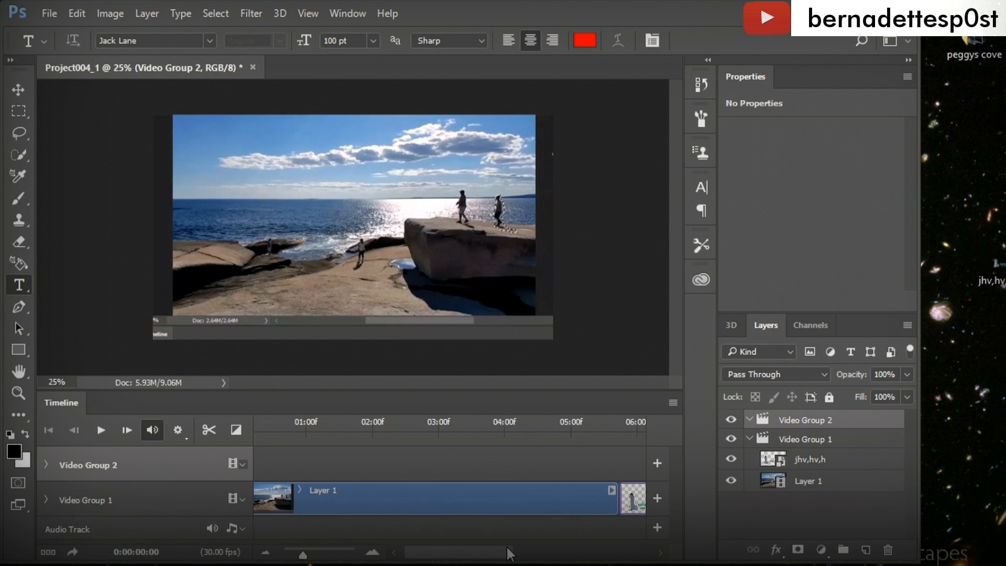
pyautogui.moveTo(629, 512); pyautogui.dragTo(325, 467)
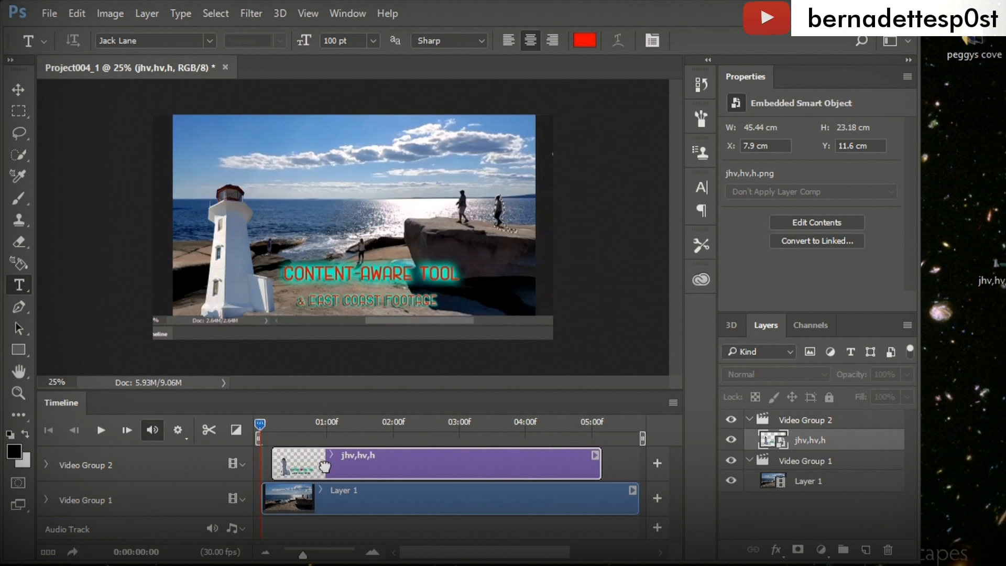
# Extend the jhv,hv,h clip to the end of the Layer 1 clip and add a layer mask to it
pyautogui.moveTo(600, 468); pyautogui.dragTo(638, 467)
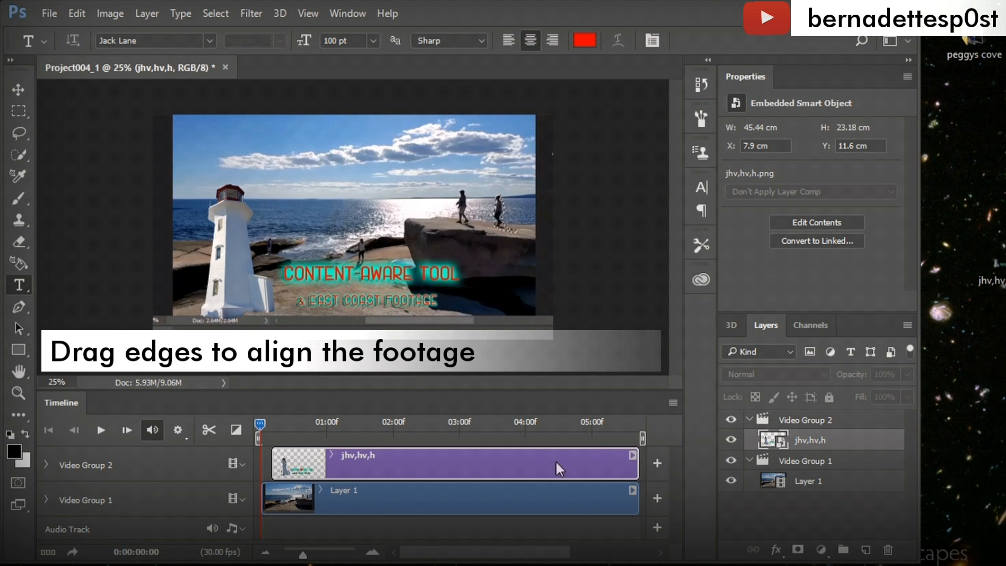
pyautogui.click(46, 464)
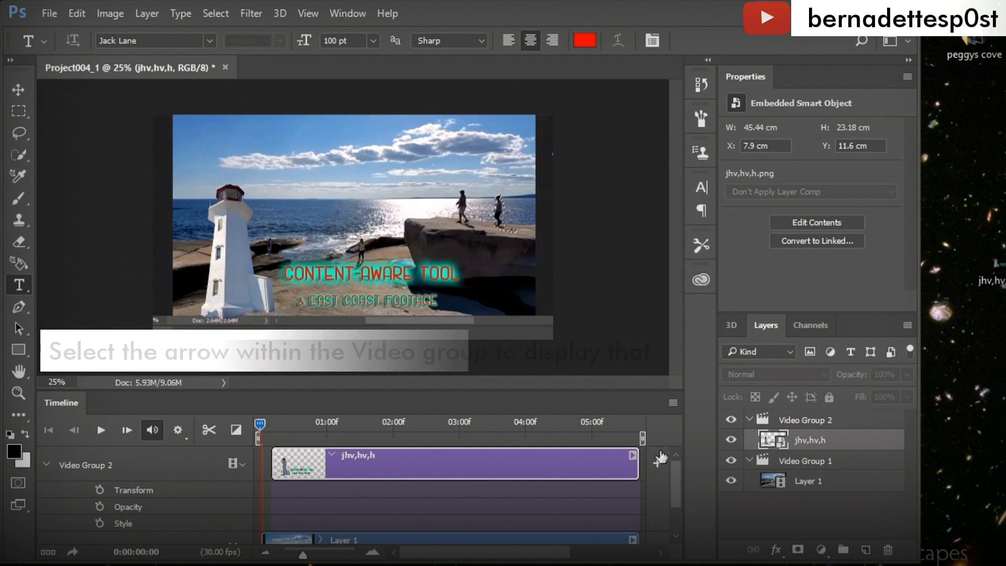
pyautogui.click(798, 550)
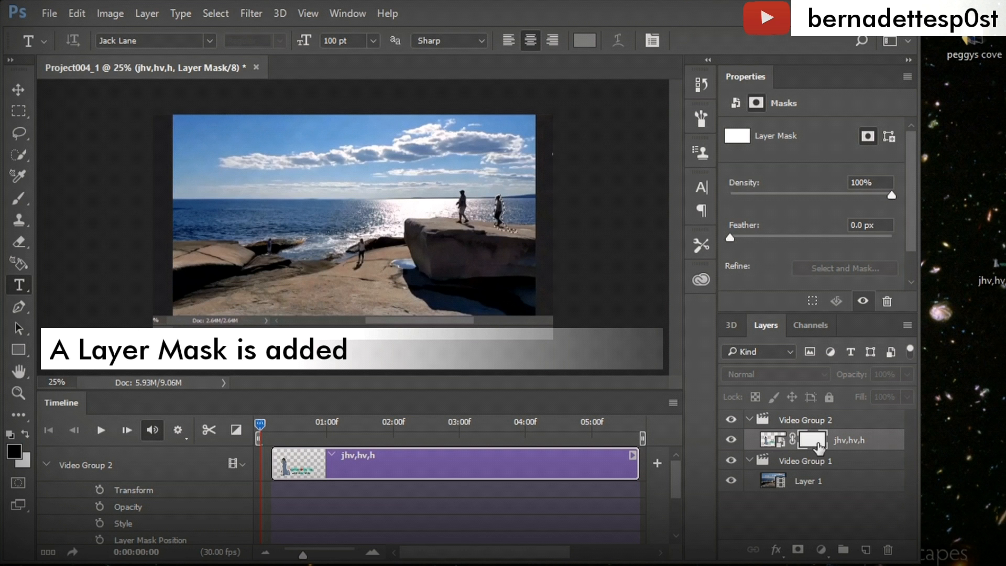
# With the playhead at 0:00:00:06, apply a short black-to-white linear gradient along the mask's far right edge and unlink the mask from its layer
pyautogui.click(275, 429)
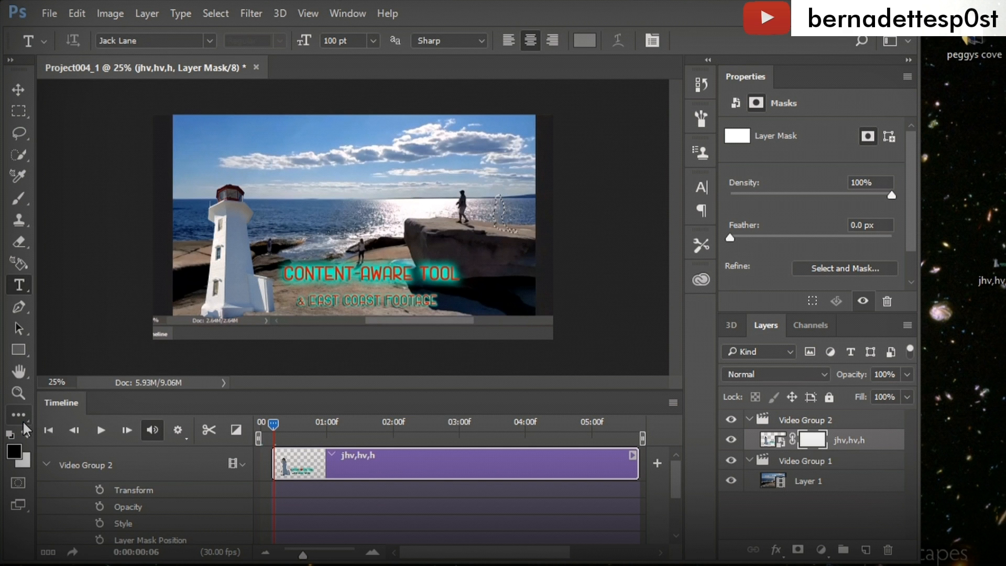
pyautogui.click(23, 420)
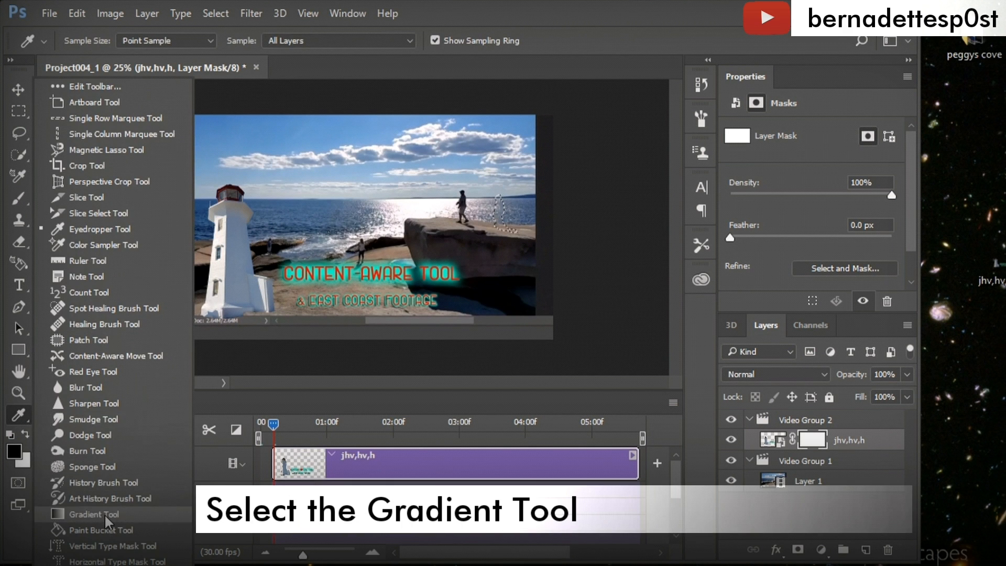
pyautogui.click(105, 513)
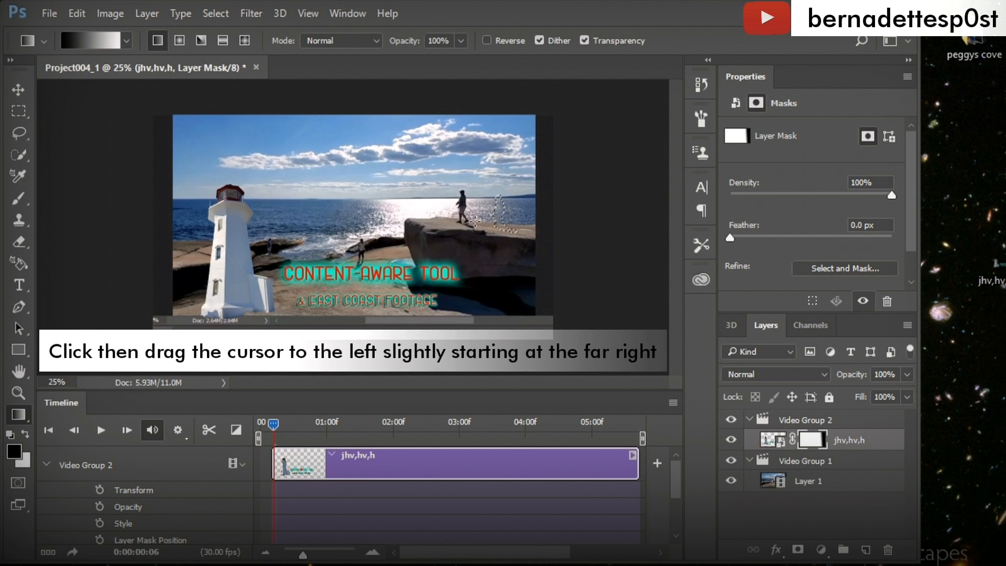
pyautogui.click(792, 439)
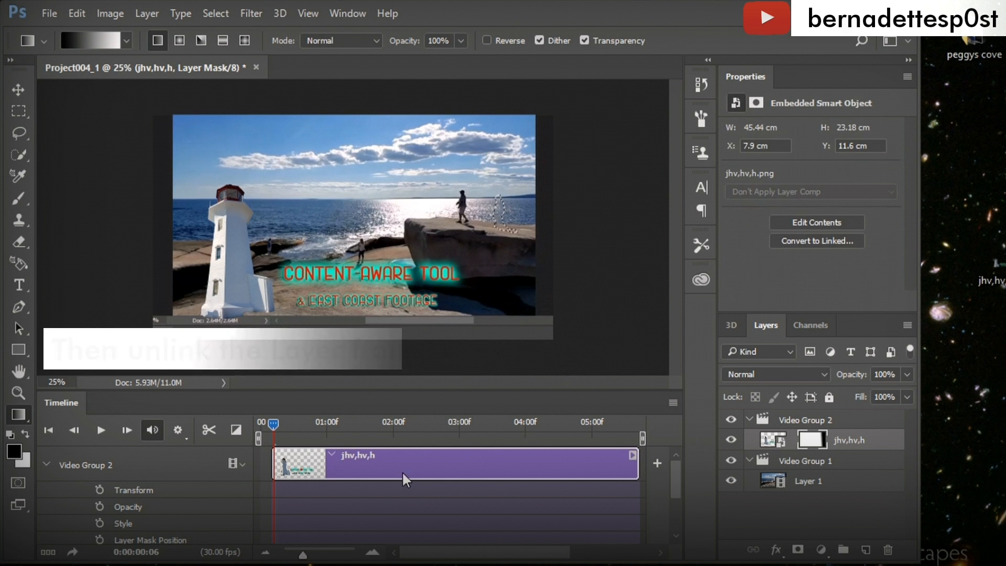
# Add Layer Mask Position keyframes at 0:00:00:06 and 0:00:03:17, and shift the mask left at the second one to fade the title's end
pyautogui.click(99, 540)
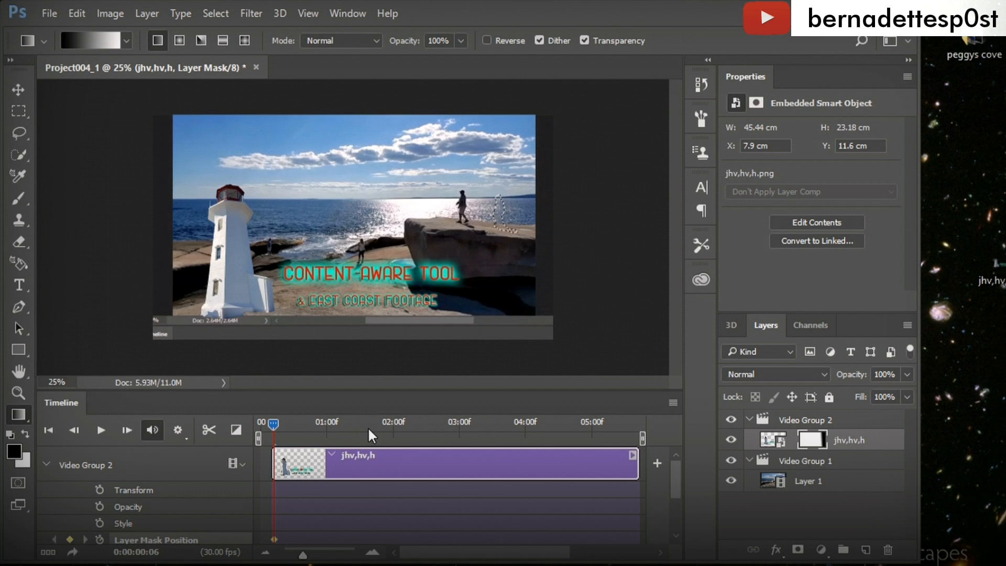
pyautogui.click(498, 422)
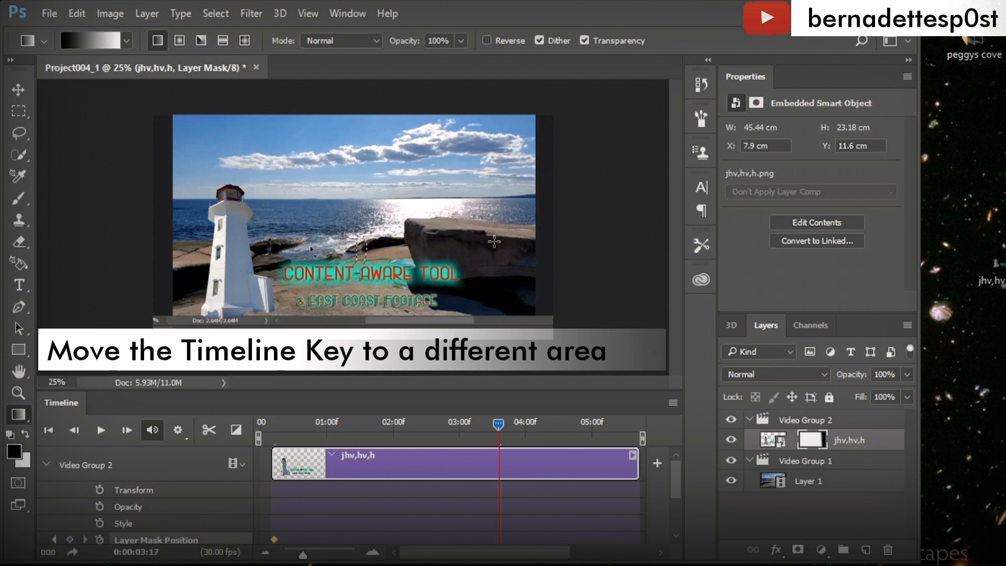
pyautogui.click(71, 538)
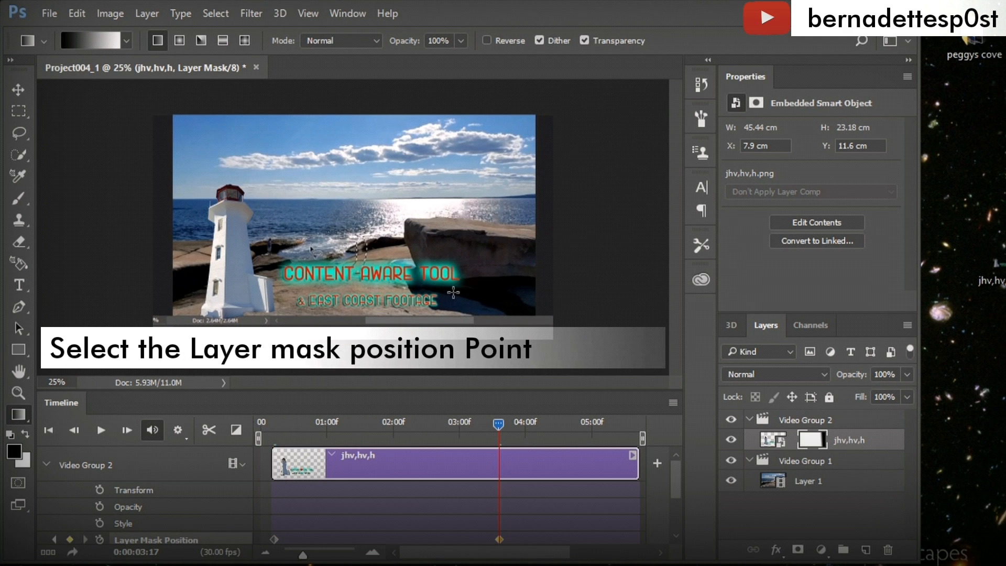
pyautogui.click(23, 94)
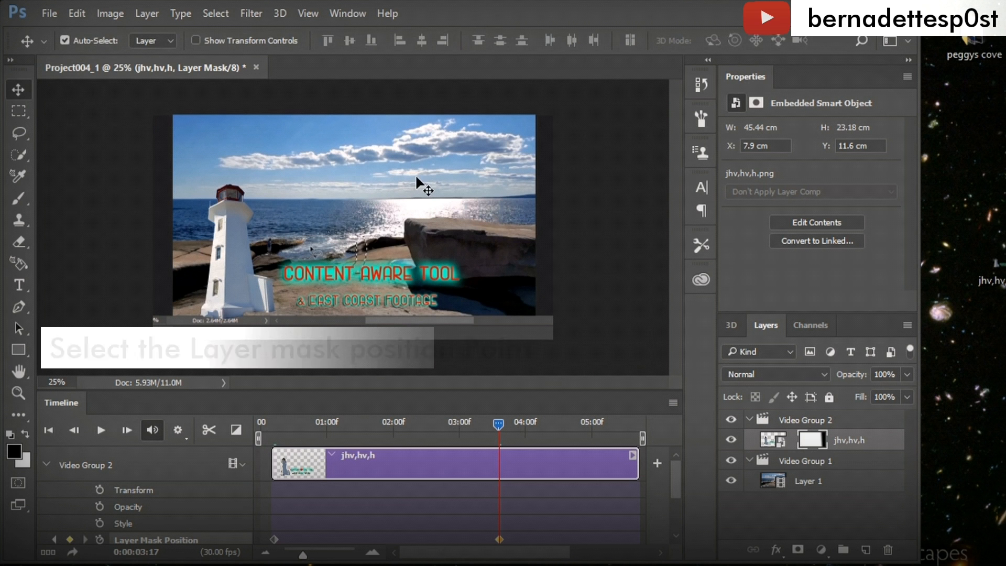
pyautogui.moveTo(489, 184); pyautogui.dragTo(419, 197)
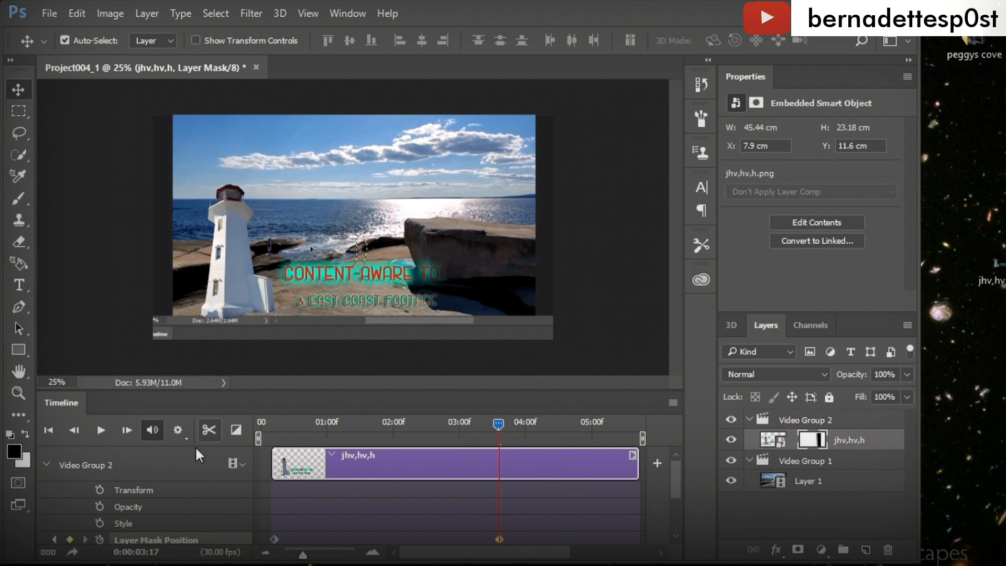
# Add a Layer Mask Position keyframe at 0:00:04:01 and shift the mask further left to hide more of the title
pyautogui.click(529, 424)
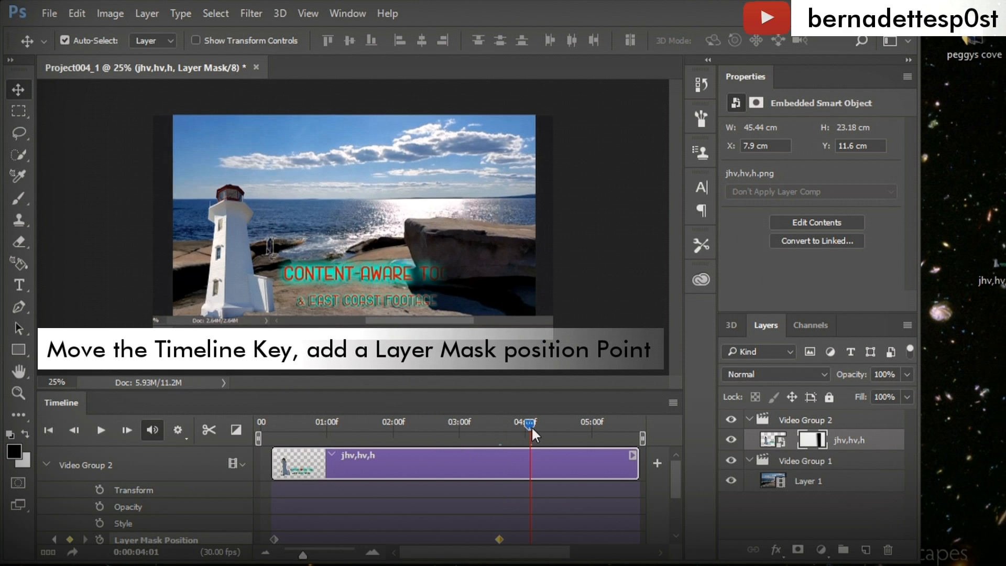
pyautogui.click(70, 539)
pyautogui.moveTo(440, 182); pyautogui.dragTo(408, 187)
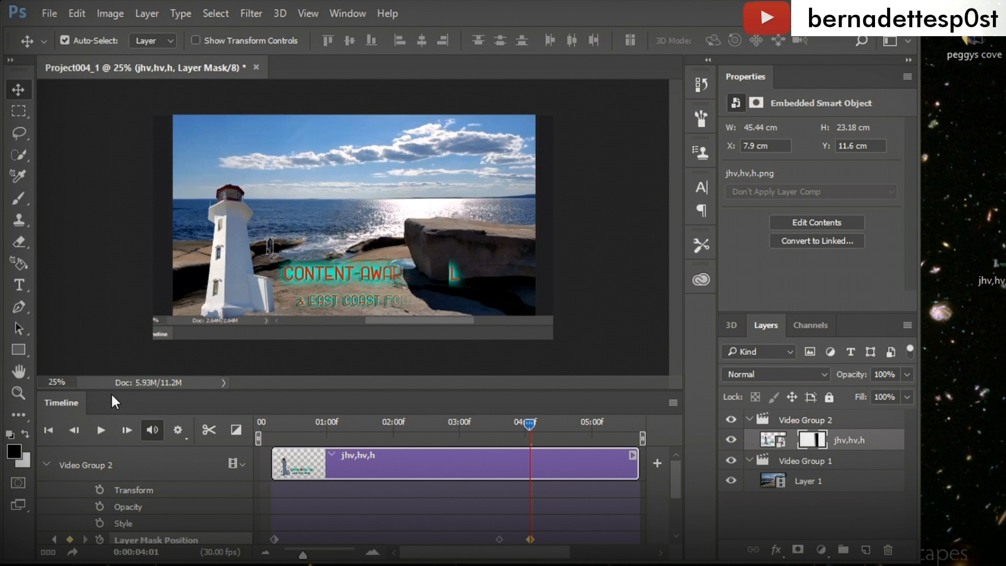
# Select a rectangle around the leftover L of TOOL and paint it out on the layer mask with a black brush
pyautogui.click(23, 111)
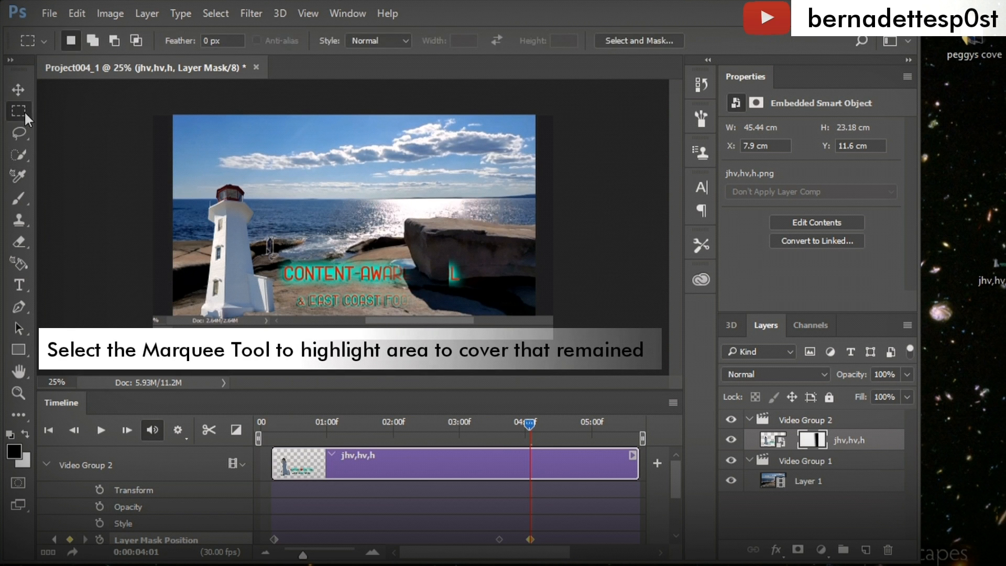
pyautogui.moveTo(436, 240); pyautogui.dragTo(479, 303)
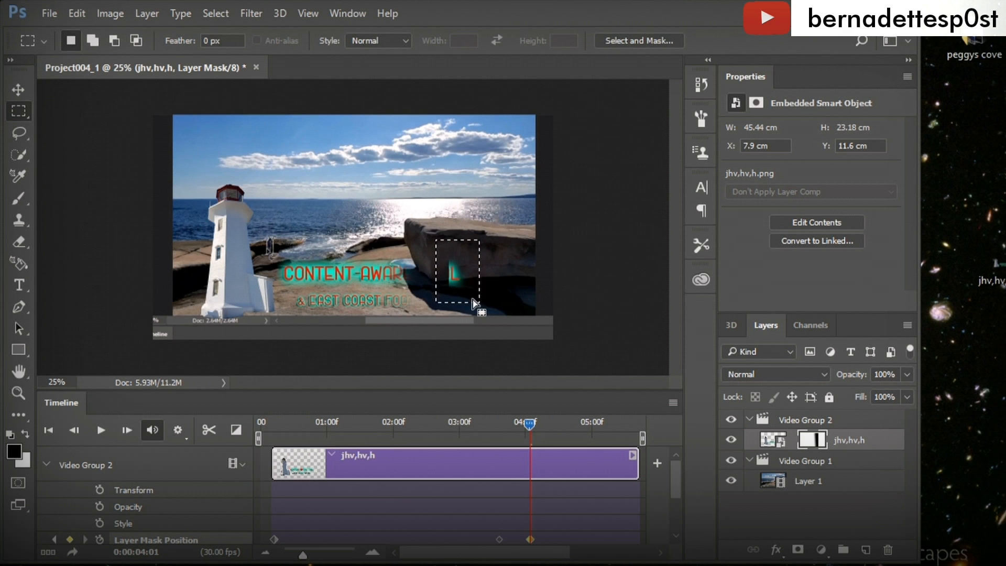
pyautogui.press('g')
pyautogui.click(23, 199)
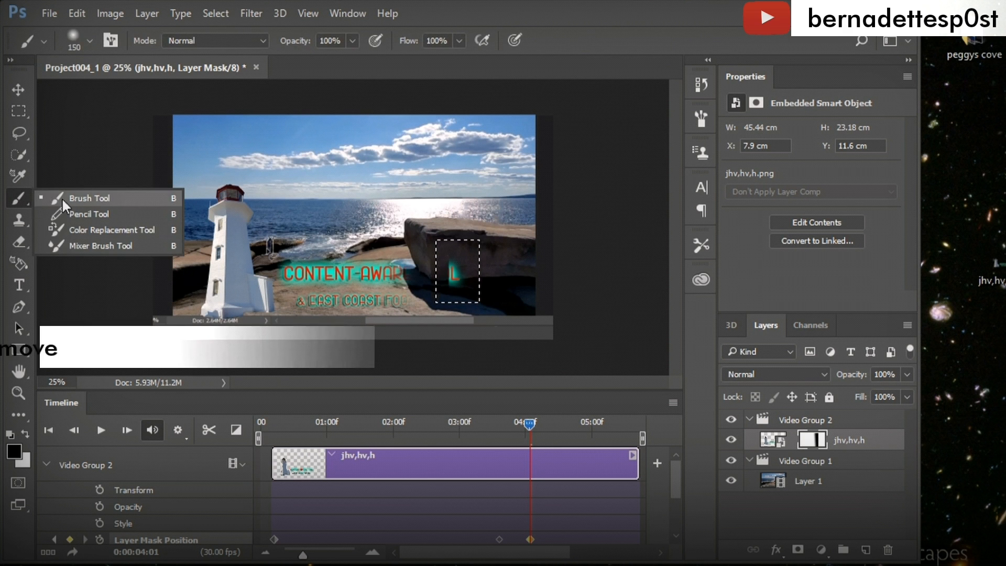
pyautogui.click(71, 198)
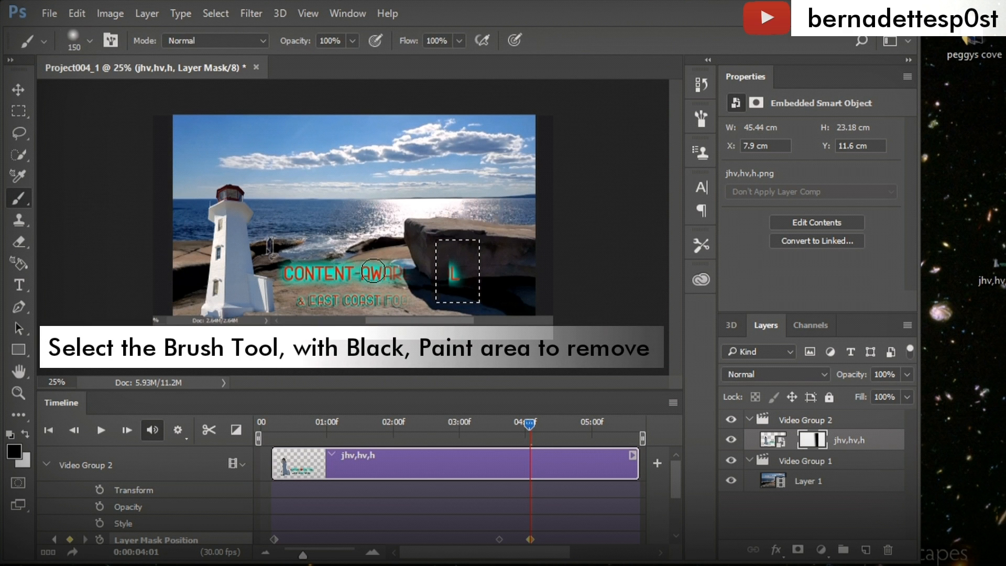
pyautogui.moveTo(459, 271); pyautogui.dragTo(446, 264)
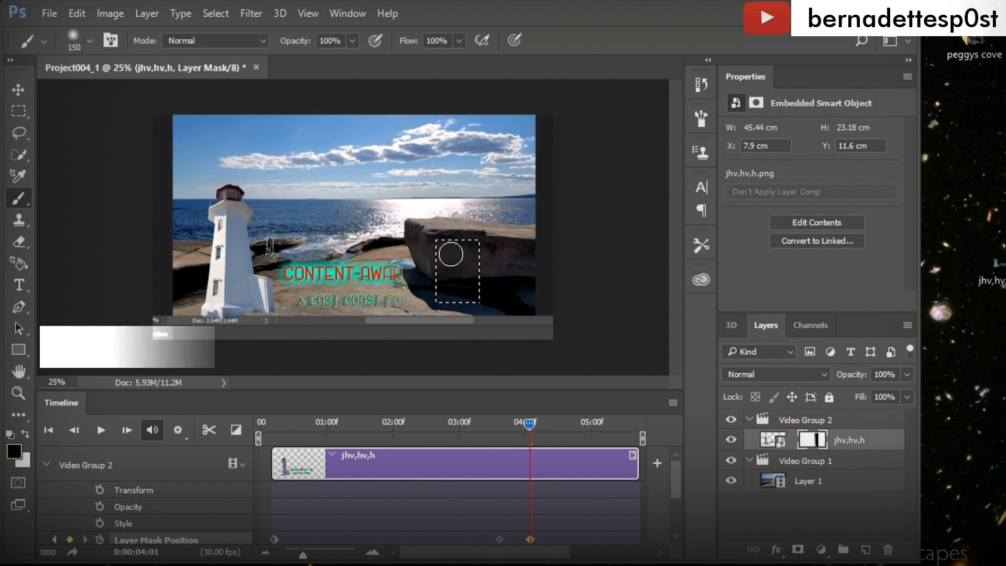
# Add a Layer Mask Position keyframe at 0:00:04:13 with the mask shifted slightly left, and clear the rectangular selection
pyautogui.press('v')
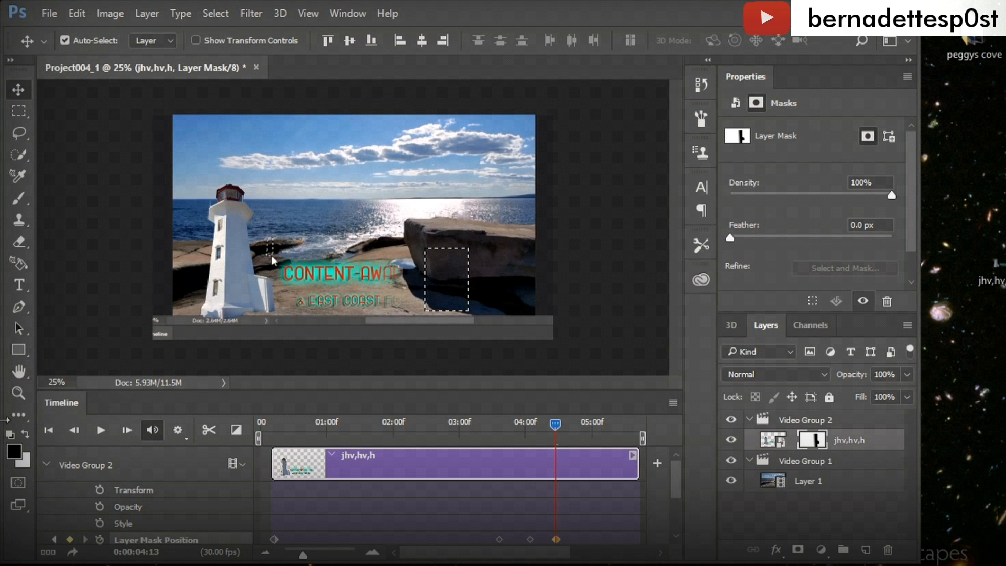
pyautogui.click(20, 417)
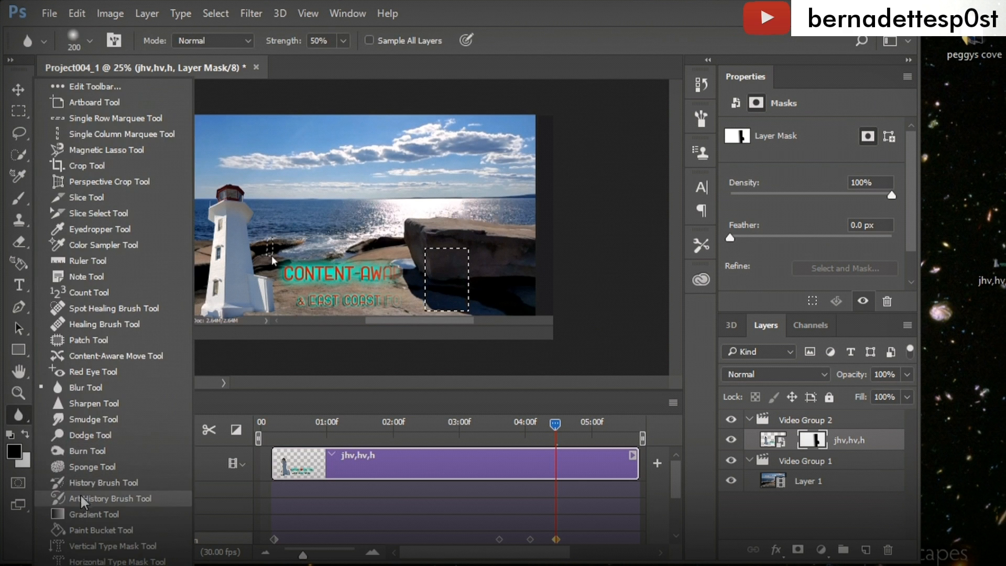
pyautogui.click(92, 517)
pyautogui.press('g')
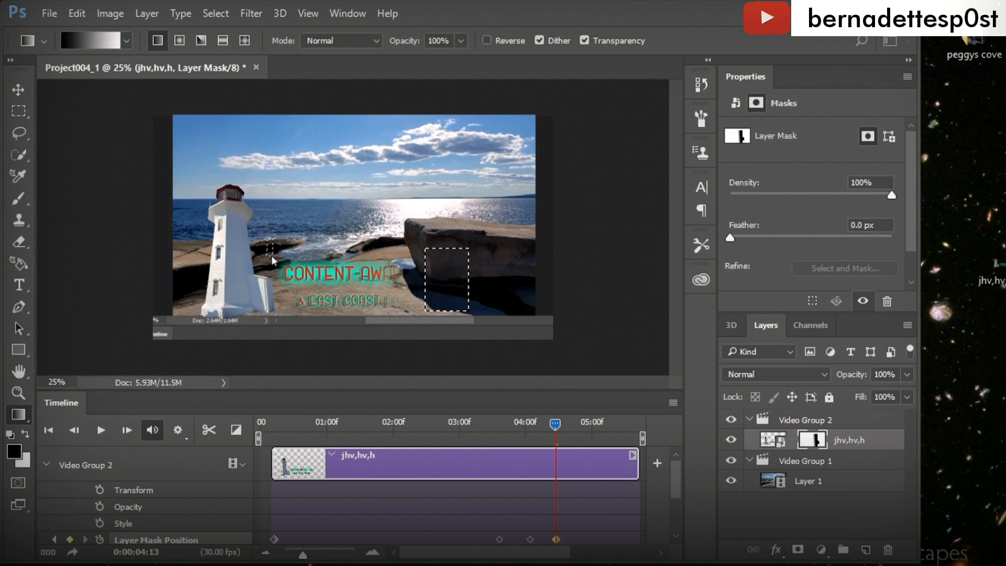
pyautogui.click(19, 111)
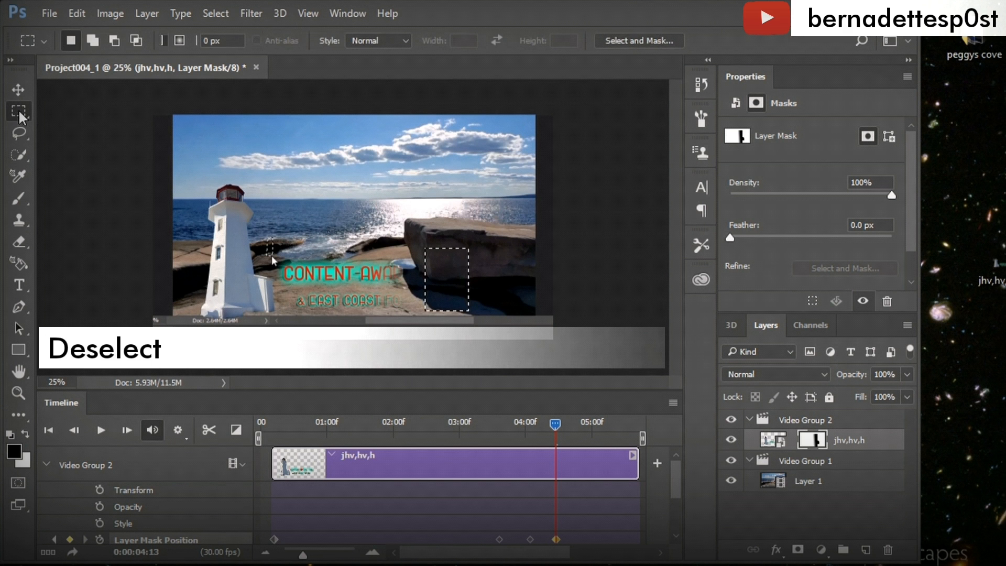
pyautogui.rightClick(358, 202)
pyautogui.click(367, 211)
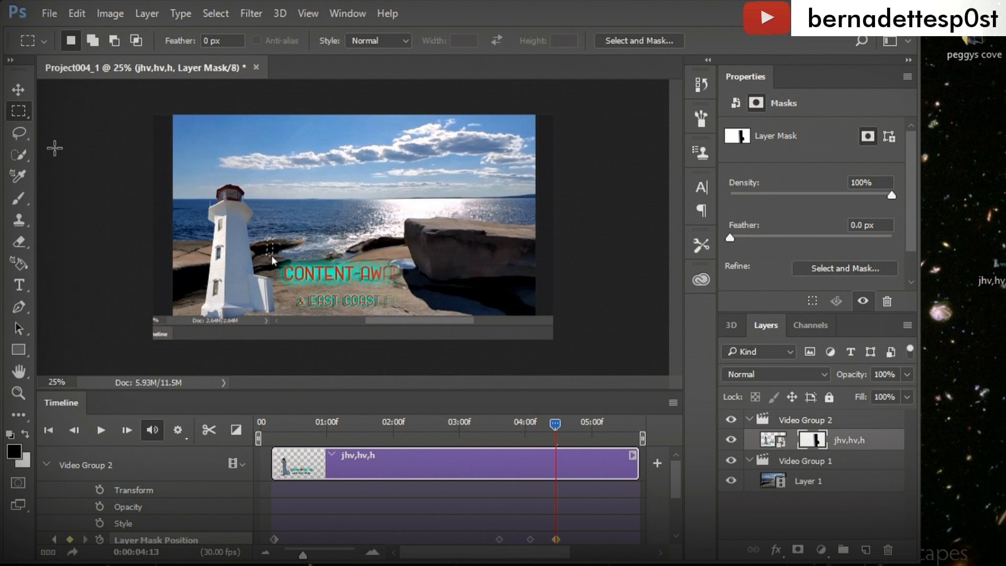
# Shift the mask left over the middle of the title and paint out the exposed TOOL text in a rectangular selection with black
pyautogui.click(25, 94)
pyautogui.moveTo(461, 239); pyautogui.dragTo(374, 243)
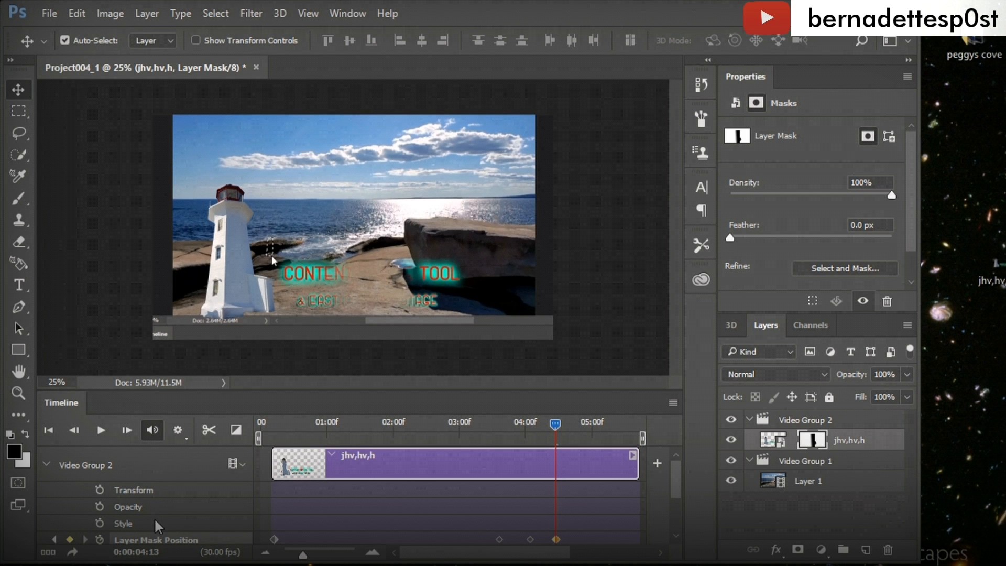
pyautogui.click(18, 110)
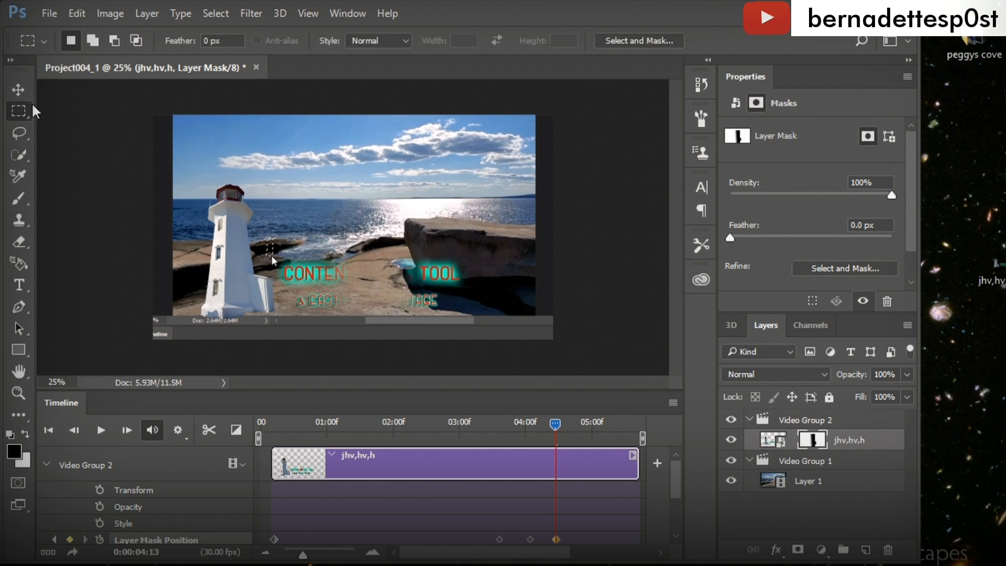
pyautogui.moveTo(391, 250); pyautogui.dragTo(470, 314)
pyautogui.click(19, 199)
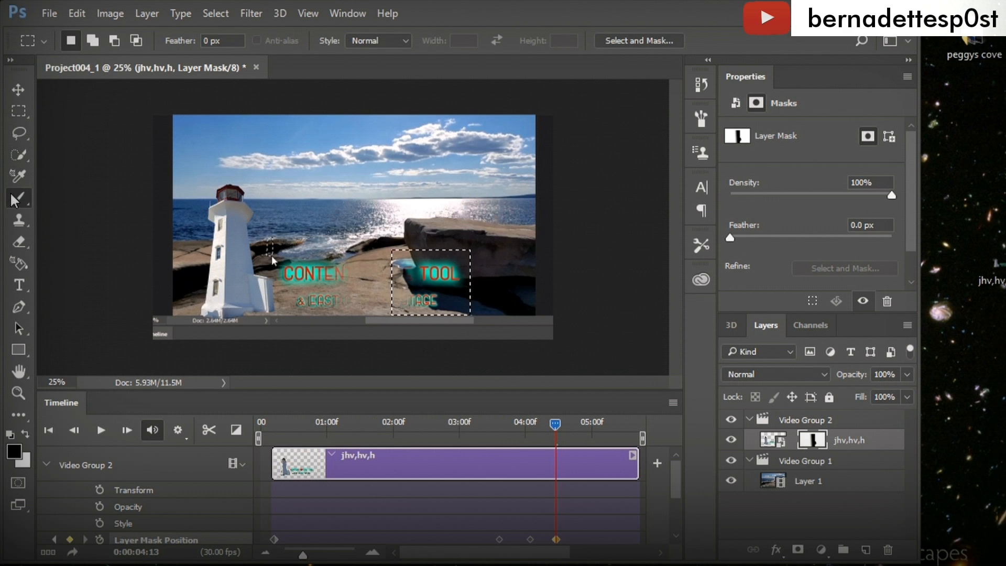
pyautogui.moveTo(459, 267)
pyautogui.mouseDown()
pyautogui.moveTo(446, 317)
pyautogui.moveTo(440, 251)
pyautogui.moveTo(414, 290)
pyautogui.moveTo(407, 248)
pyautogui.moveTo(413, 346)
pyautogui.moveTo(400, 236)
pyautogui.moveTo(426, 292)
pyautogui.moveTo(427, 272)
pyautogui.moveTo(416, 252)
pyautogui.moveTo(435, 314)
pyautogui.moveTo(431, 267)
pyautogui.moveTo(393, 304)
pyautogui.mouseUp()
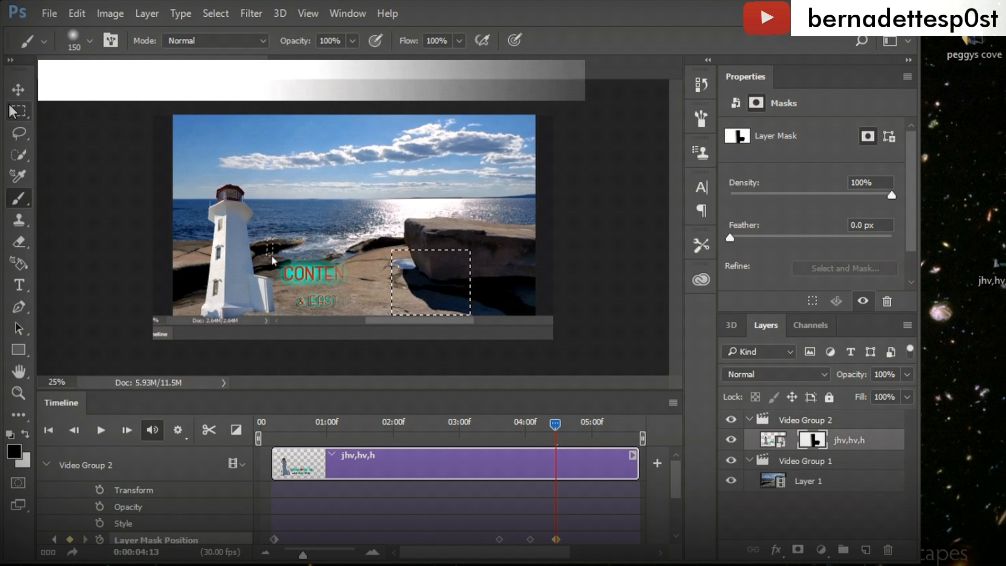
# Deselect the painted area and shift the layer mask left until it covers the remaining CONTEN part of the title
pyautogui.click(18, 111)
pyautogui.rightClick(261, 204)
pyautogui.click(264, 211)
pyautogui.click(19, 90)
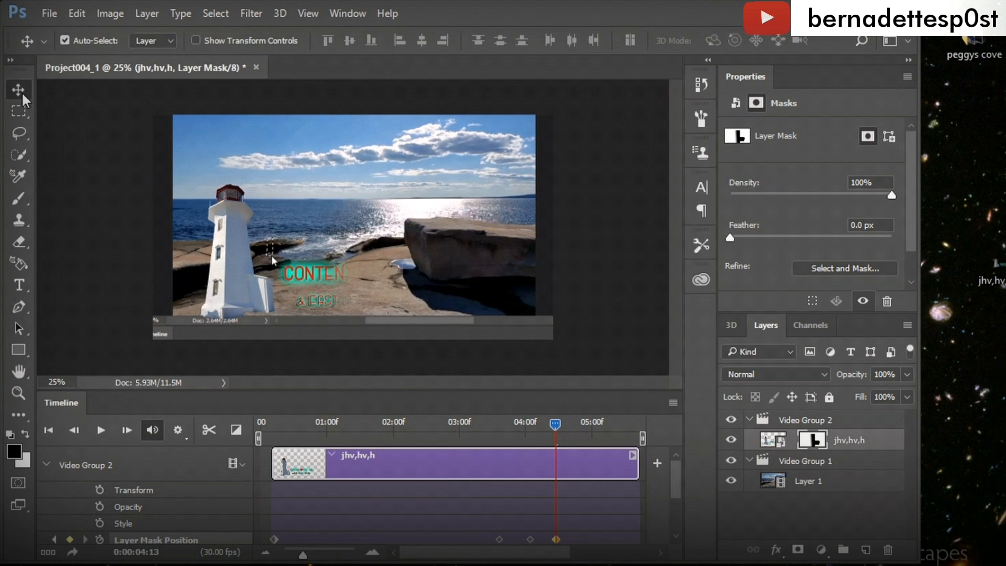
pyautogui.moveTo(348, 239); pyautogui.dragTo(281, 240)
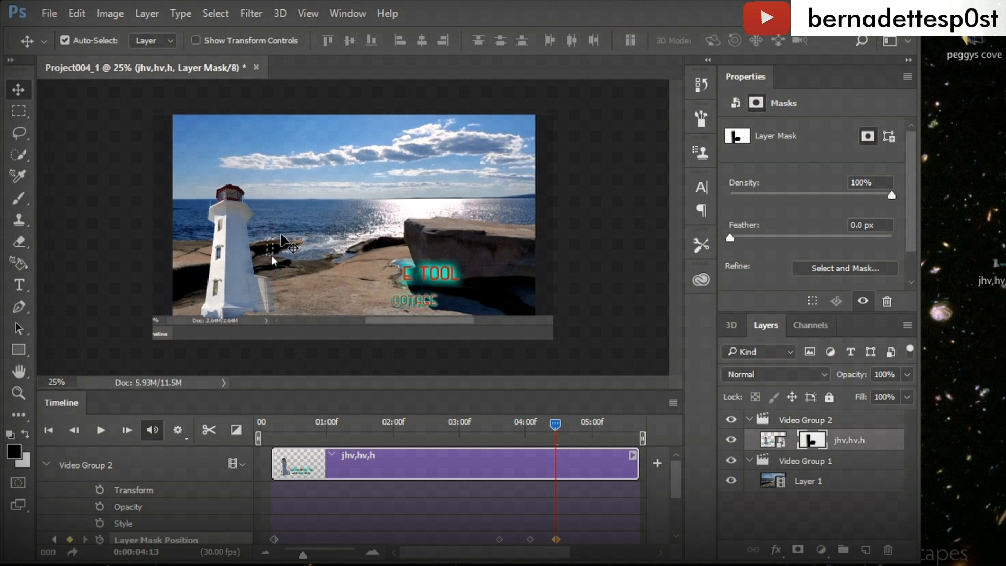
# Select the exposed E TOOL text and the subtitle end below it, paint them out on the mask with black, and deselect
pyautogui.click(18, 111)
pyautogui.moveTo(380, 246); pyautogui.dragTo(475, 315)
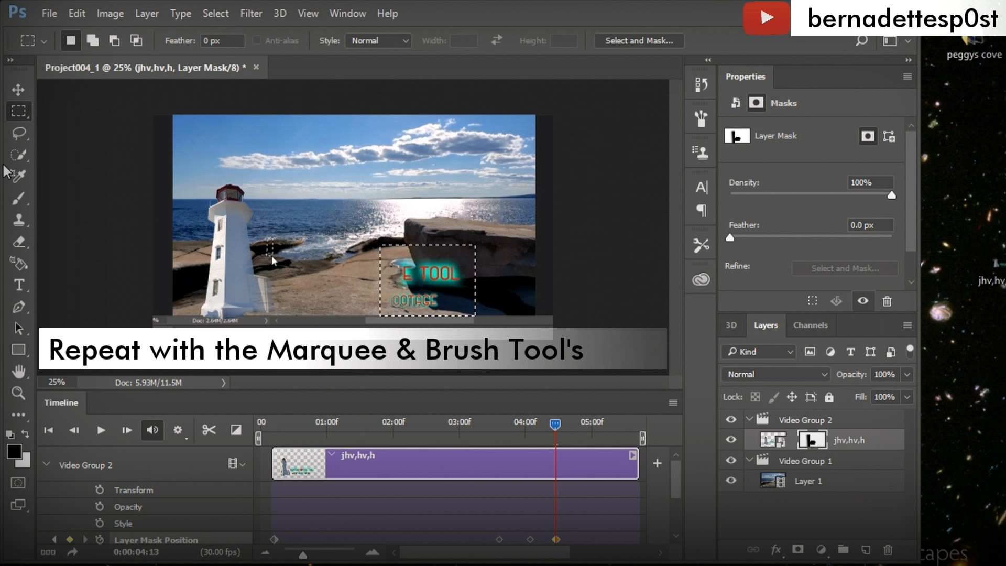
pyautogui.click(19, 198)
pyautogui.moveTo(462, 252)
pyautogui.mouseDown()
pyautogui.moveTo(446, 248)
pyautogui.moveTo(422, 301)
pyautogui.moveTo(401, 247)
pyautogui.moveTo(390, 270)
pyautogui.moveTo(388, 251)
pyautogui.mouseUp()
pyautogui.click(18, 111)
pyautogui.rightClick(287, 182)
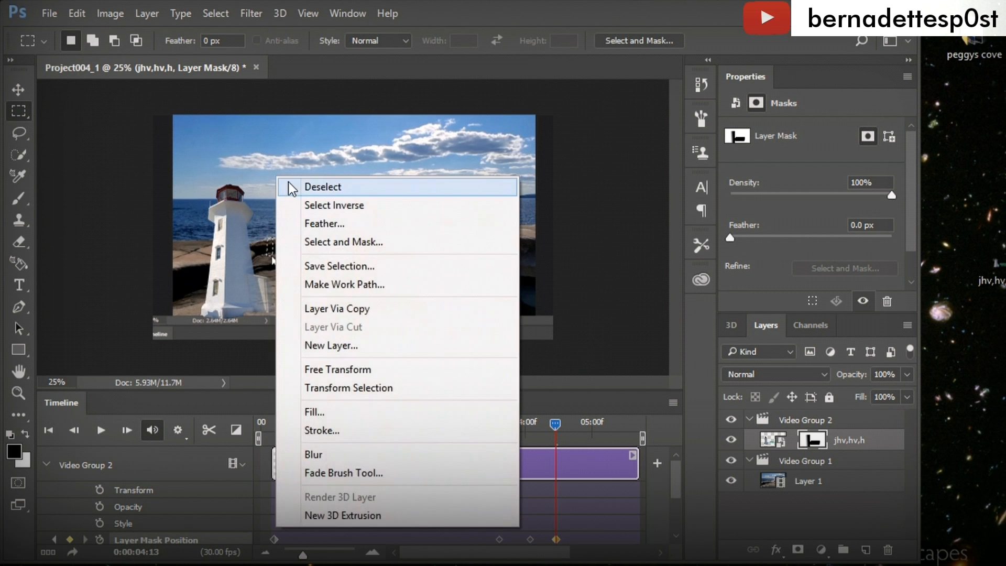
pyautogui.click(289, 184)
# Add a Layer Mask Position keyframe at 0:00:04:25 and shift the mask left so it starts fading the lighthouse
pyautogui.moveTo(588, 430); pyautogui.dragTo(583, 430)
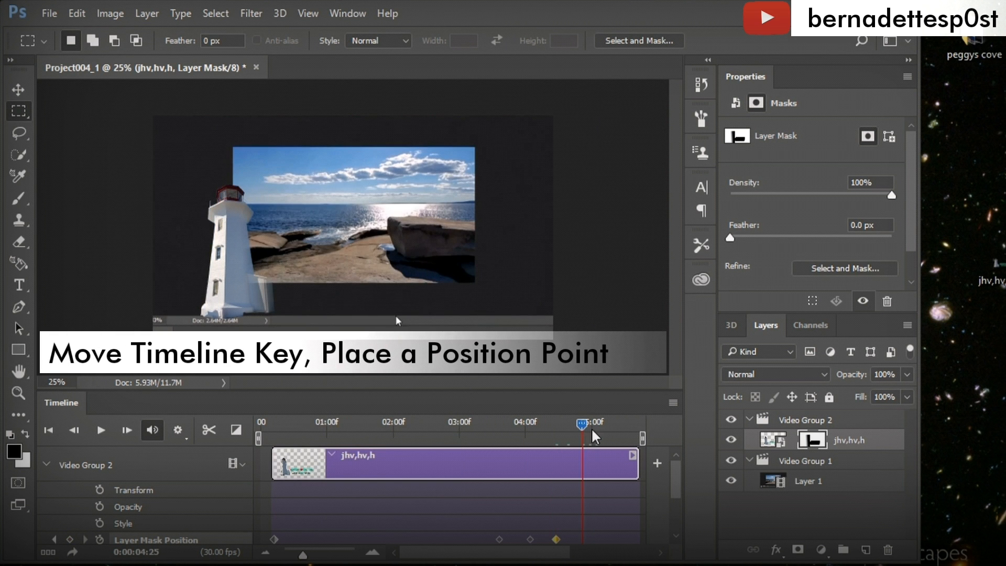
pyautogui.click(70, 540)
pyautogui.click(18, 90)
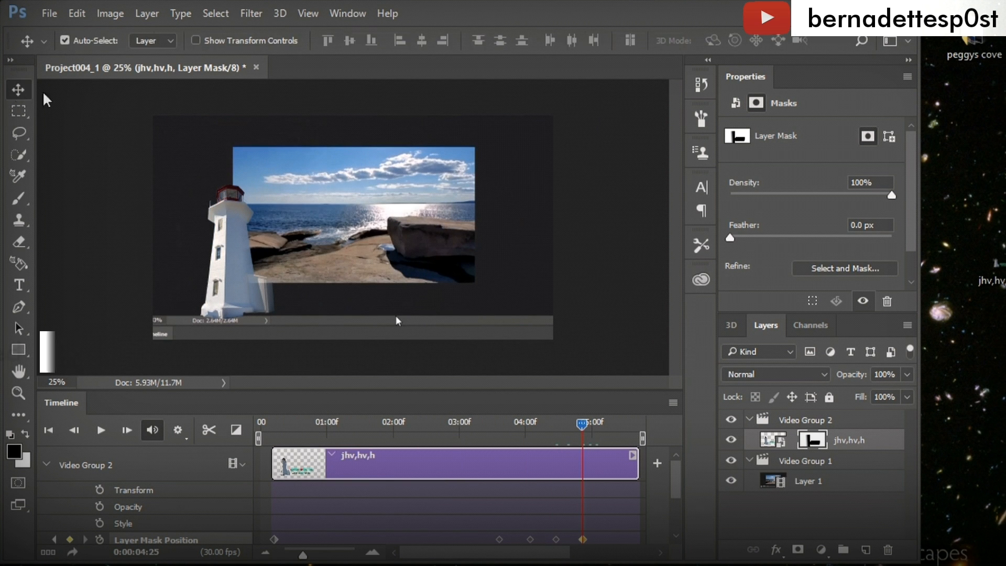
pyautogui.click(18, 415)
pyautogui.click(99, 515)
pyautogui.click(20, 90)
pyautogui.moveTo(336, 199); pyautogui.dragTo(306, 208)
pyautogui.click(18, 111)
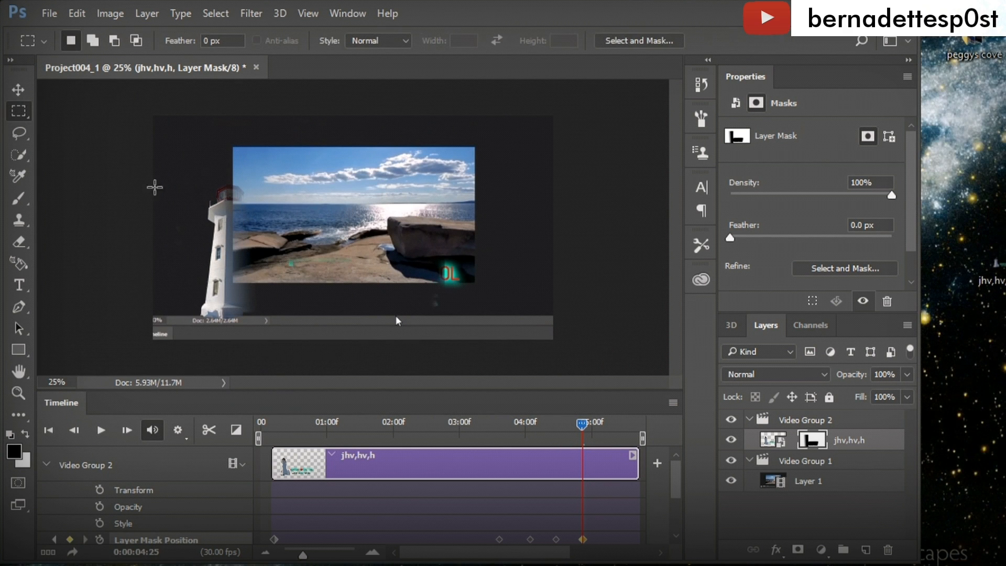
# Select the exposed OL title text in a rectangular area, paint it out on the mask with black, and deselect
pyautogui.moveTo(267, 238); pyautogui.dragTo(474, 328)
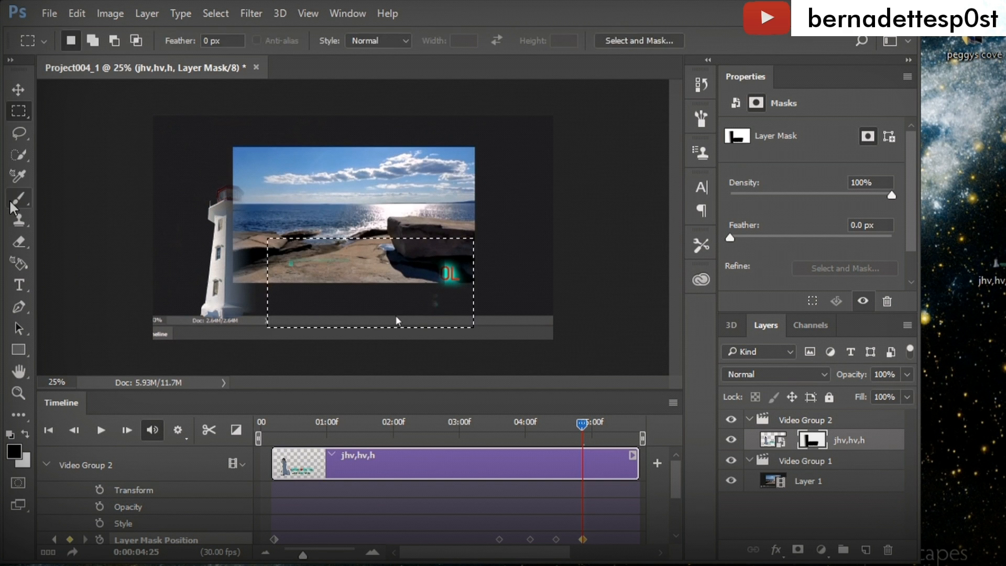
pyautogui.click(16, 201)
pyautogui.moveTo(442, 285)
pyautogui.mouseDown()
pyautogui.moveTo(394, 319)
pyautogui.moveTo(428, 330)
pyautogui.mouseUp()
pyautogui.click(18, 111)
pyautogui.rightClick(293, 176)
pyautogui.click(314, 187)
# At 0:00:05:08, shift the layer mask left until it hides most of the lighthouse, setting a Layer Mask Position keyframe
pyautogui.click(18, 89)
pyautogui.moveTo(284, 278); pyautogui.dragTo(285, 281)
pyautogui.click(611, 433)
pyautogui.moveTo(292, 176); pyautogui.dragTo(233, 225)
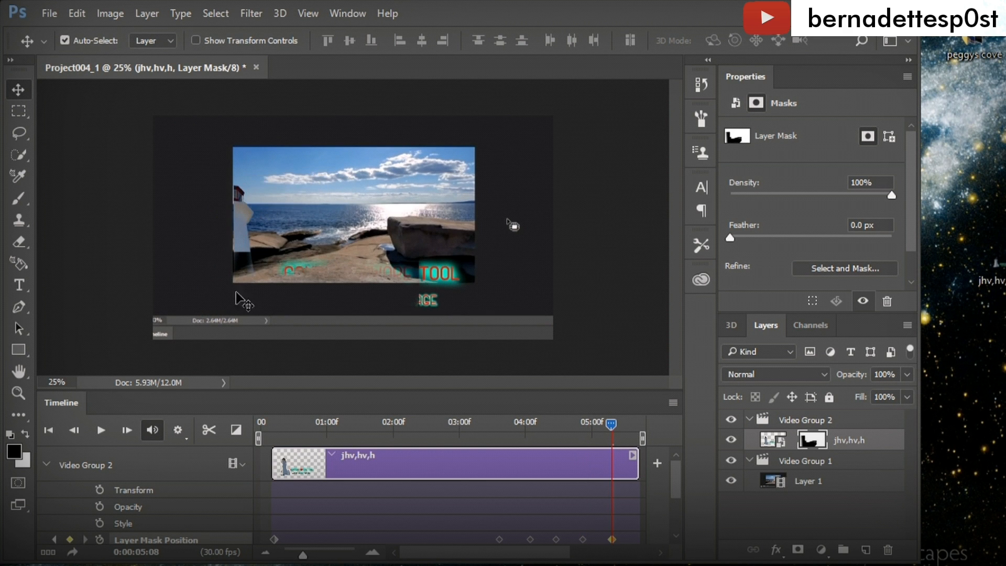
# Select the area around the remaining lighthouse and title text, paint everything out on the mask with black, and deselect
pyautogui.click(19, 110)
pyautogui.moveTo(219, 170)
pyautogui.mouseDown()
pyautogui.moveTo(512, 275)
pyautogui.moveTo(505, 339)
pyautogui.mouseUp()
pyautogui.click(18, 198)
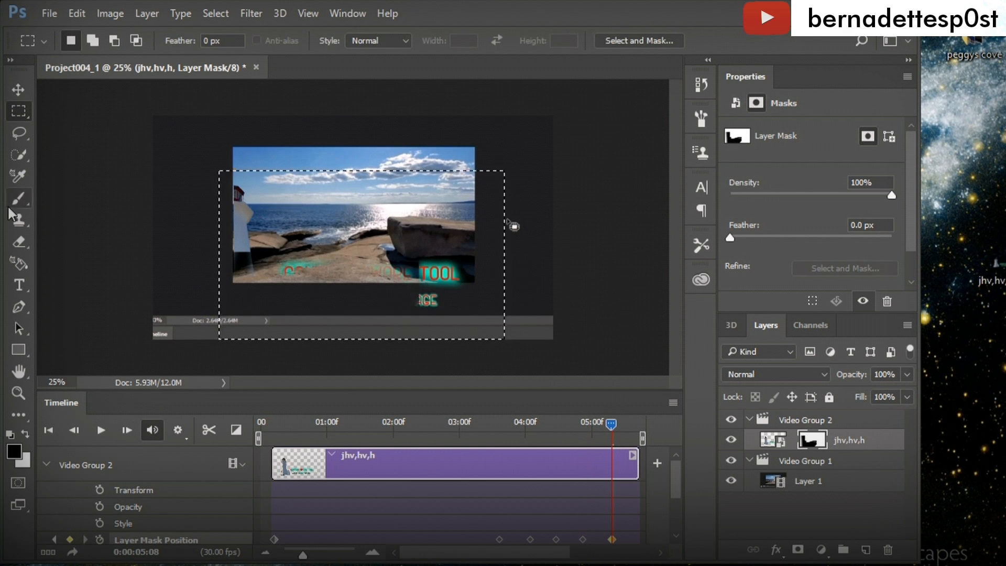
pyautogui.moveTo(283, 269)
pyautogui.mouseDown()
pyautogui.moveTo(438, 270)
pyautogui.moveTo(429, 305)
pyautogui.mouseUp()
pyautogui.click(18, 110)
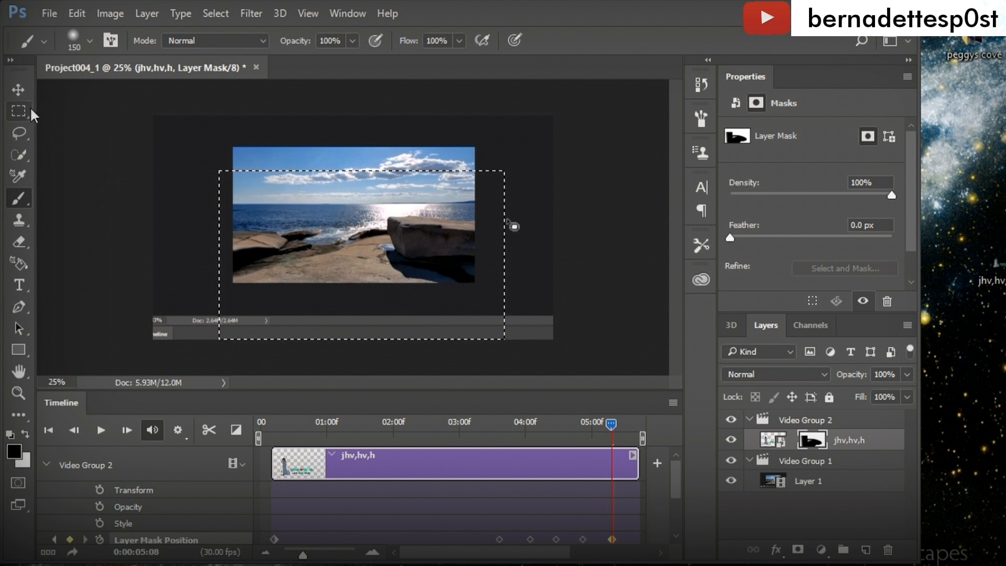
pyautogui.rightClick(219, 187)
pyautogui.click(220, 187)
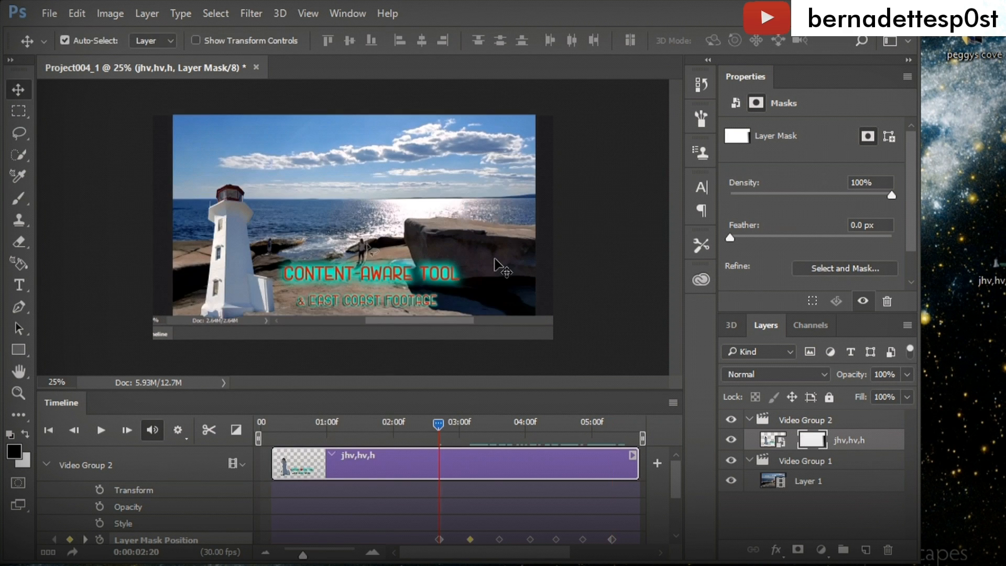
# Move the lighthouse layer's Layer Mask Position keyframes earlier and closer together, with the fade running from about 2.5 to 4 seconds
pyautogui.moveTo(439, 539); pyautogui.dragTo(320, 539)
pyautogui.moveTo(470, 540); pyautogui.dragTo(431, 461)
pyautogui.moveTo(499, 460); pyautogui.dragTo(426, 461)
pyautogui.moveTo(530, 460); pyautogui.dragTo(467, 460)
pyautogui.moveTo(583, 460); pyautogui.dragTo(491, 458)
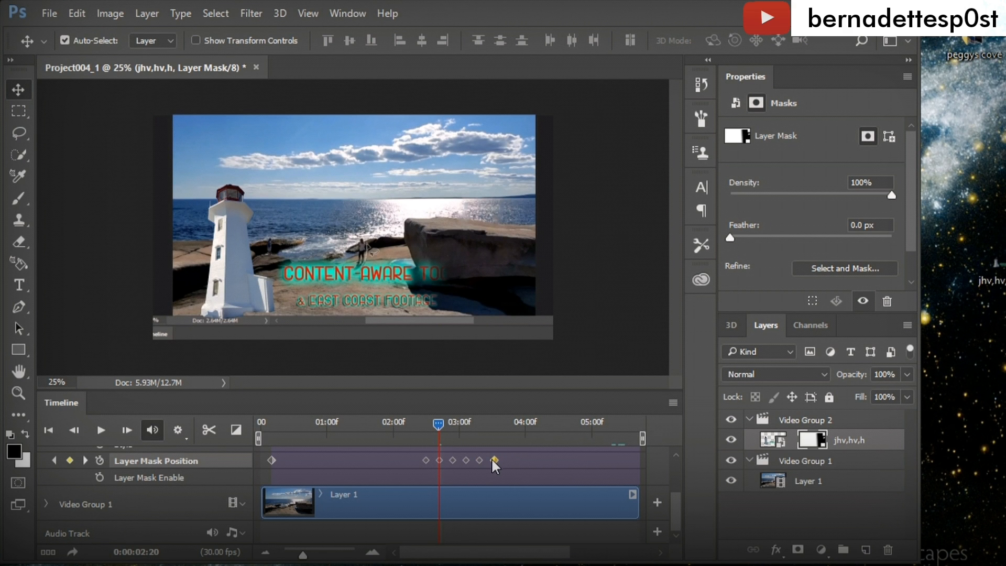
pyautogui.scroll(2, 675, 499)
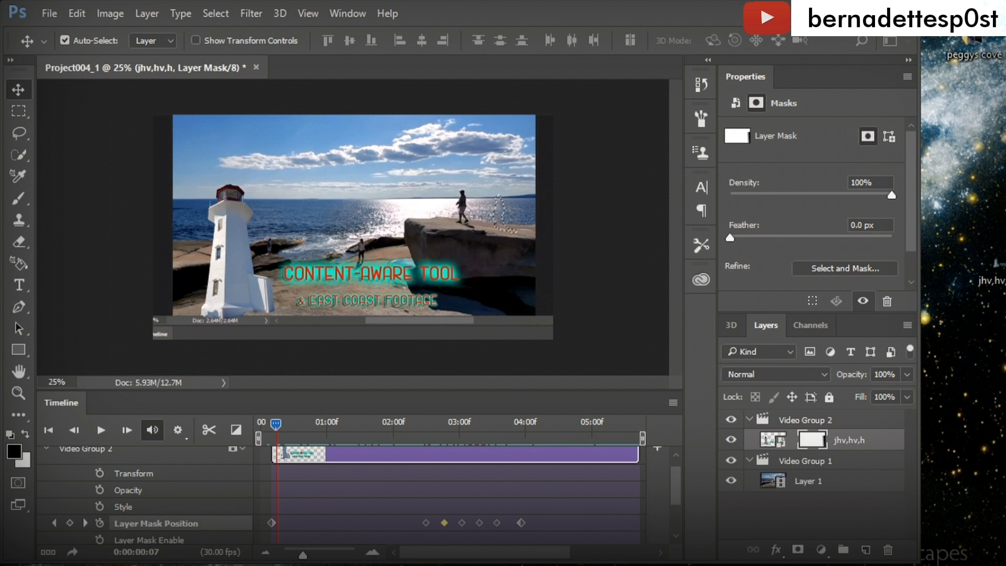
# Add the Photoshop CS6 folder logo image to the document and rotate it 17.70 degrees clockwise
pyautogui.moveTo(821, 403); pyautogui.dragTo(444, 176)
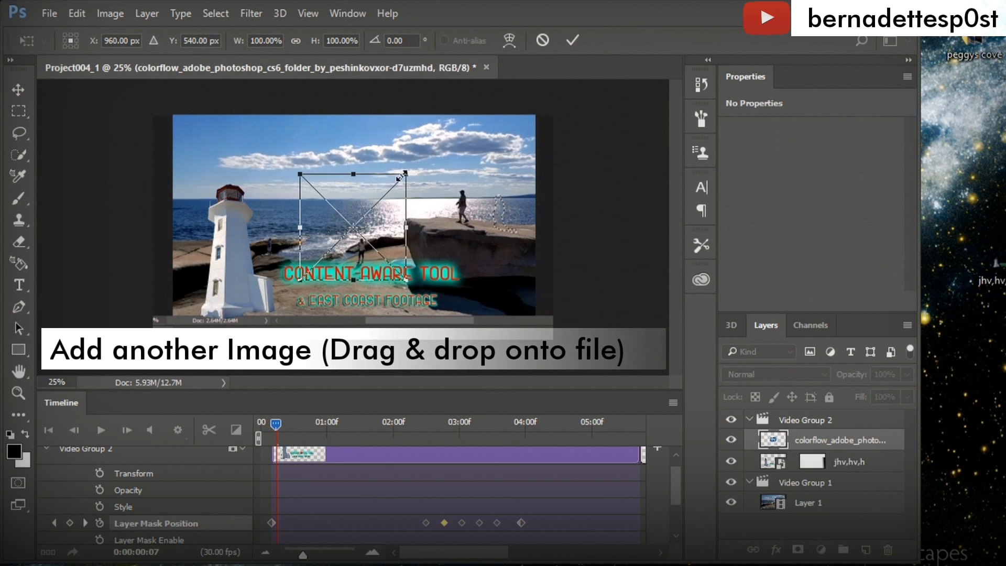
pyautogui.rightClick(407, 177)
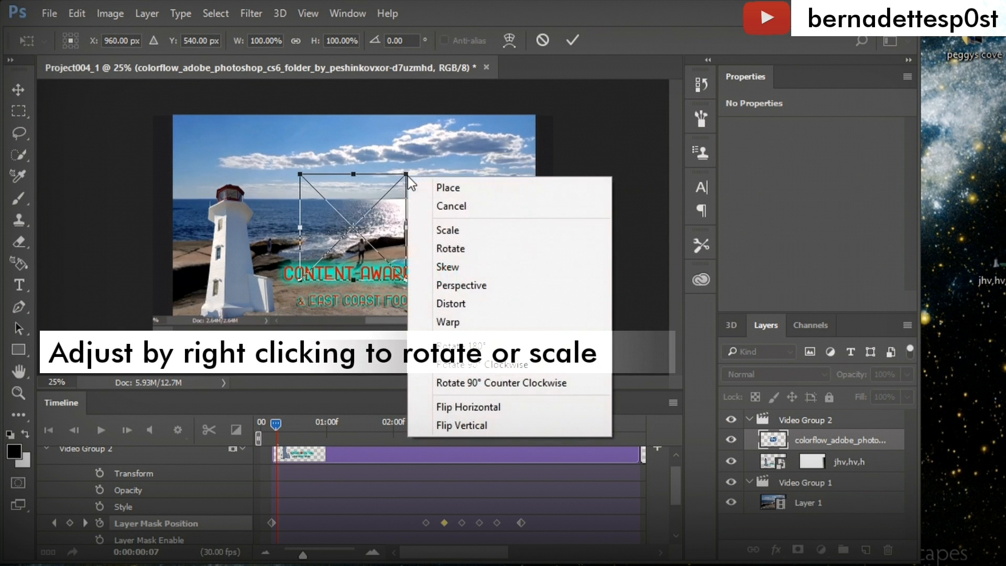
pyautogui.click(422, 246)
pyautogui.moveTo(405, 172); pyautogui.dragTo(415, 193)
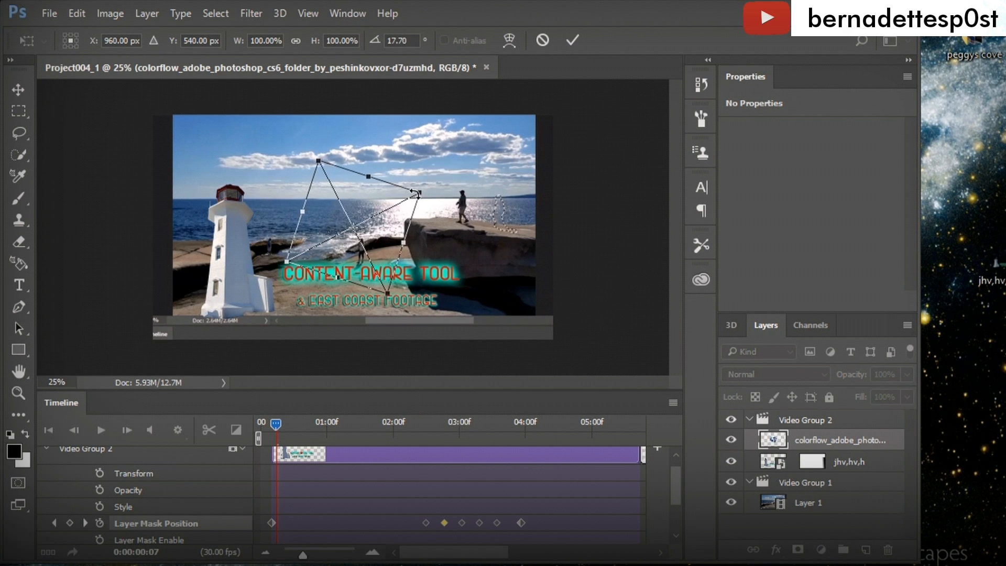
# Move the logo to the upper-right sky and place it scaled down to about 81% width and 76% height
pyautogui.moveTo(362, 215); pyautogui.dragTo(496, 145)
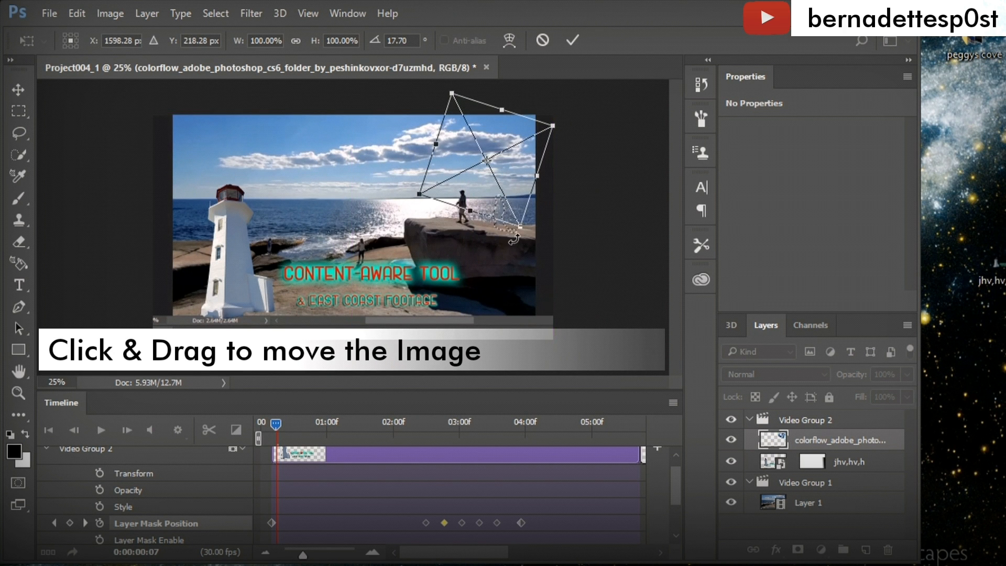
pyautogui.rightClick(518, 226)
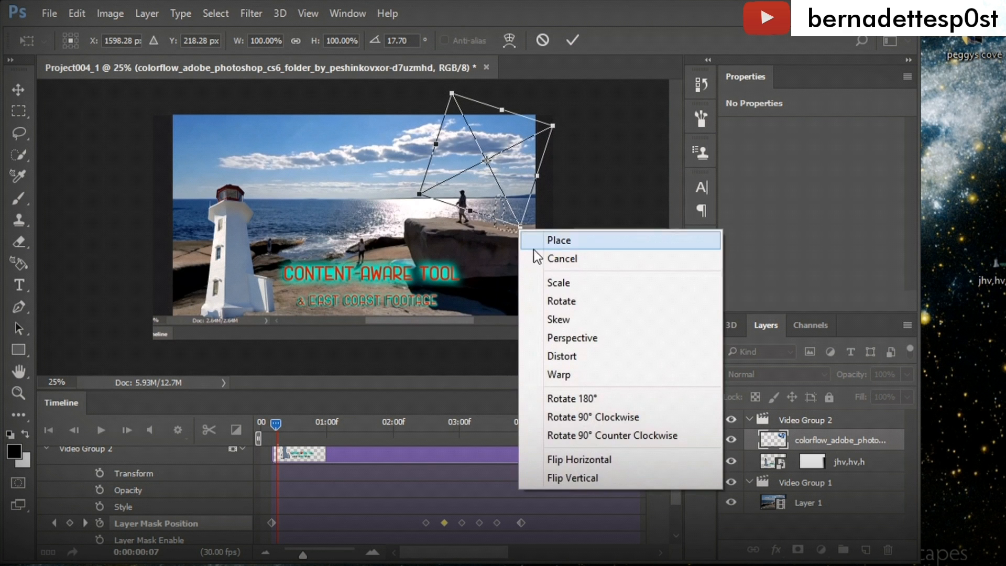
pyautogui.click(544, 278)
pyautogui.moveTo(520, 224); pyautogui.dragTo(515, 175)
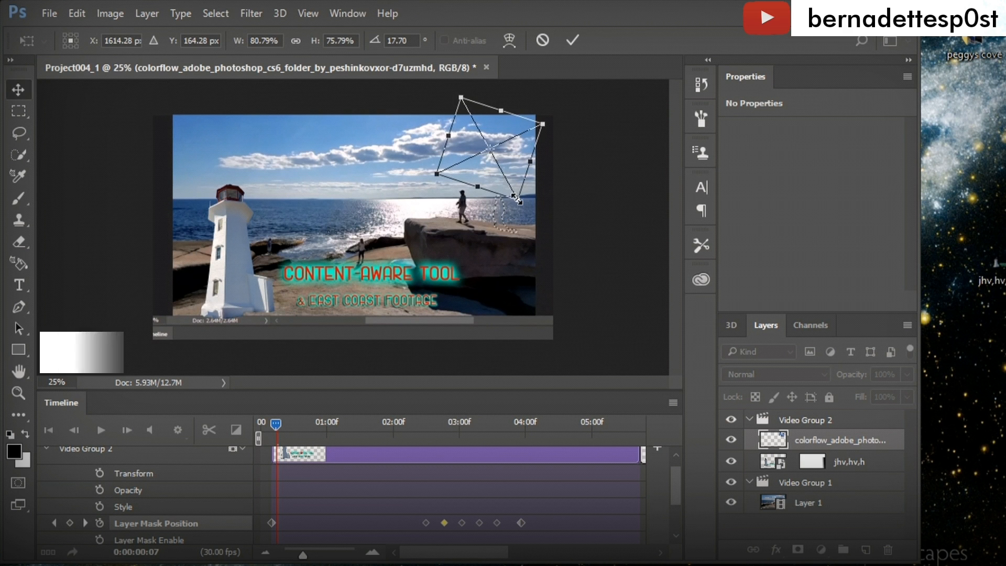
pyautogui.press('Return')
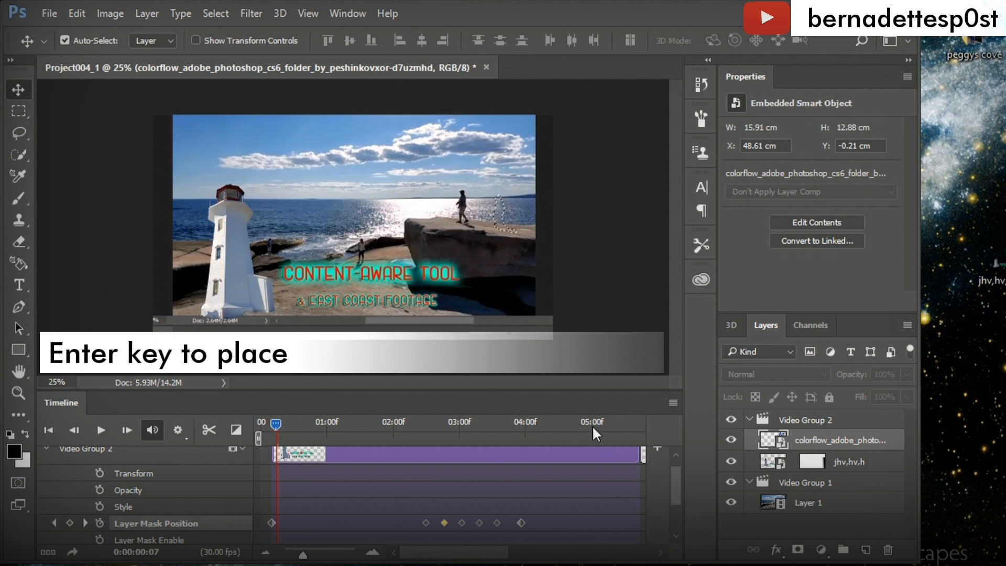
# Move the logo layer above Video Group 2 and shift its clip to the start of the timeline
pyautogui.click(676, 455)
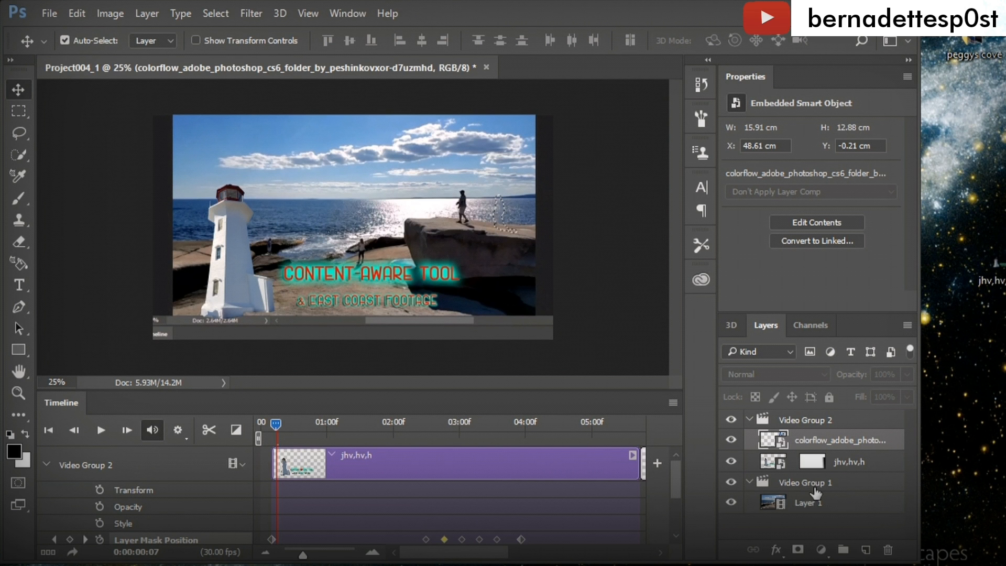
pyautogui.moveTo(804, 448); pyautogui.dragTo(813, 416)
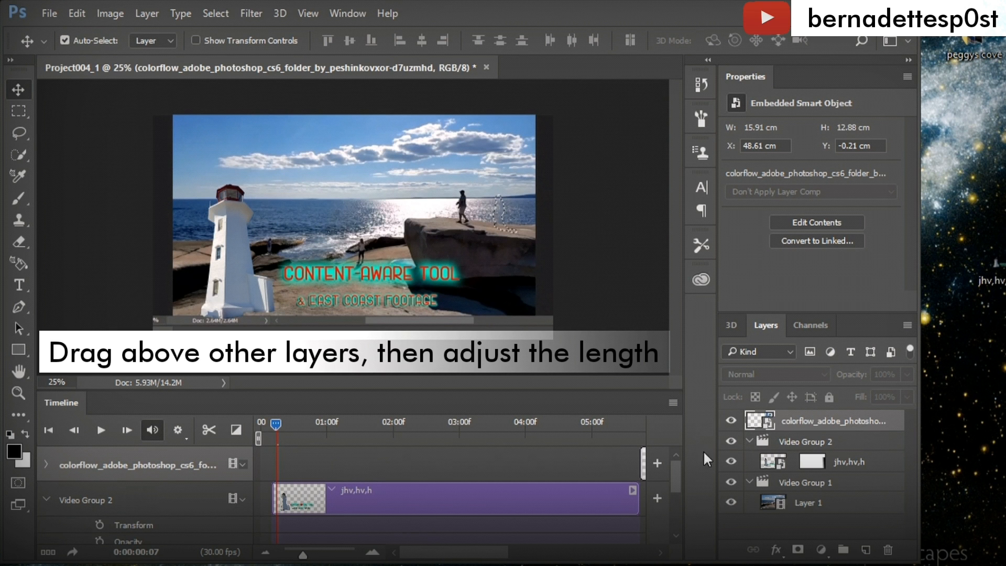
pyautogui.moveTo(642, 470); pyautogui.dragTo(268, 472)
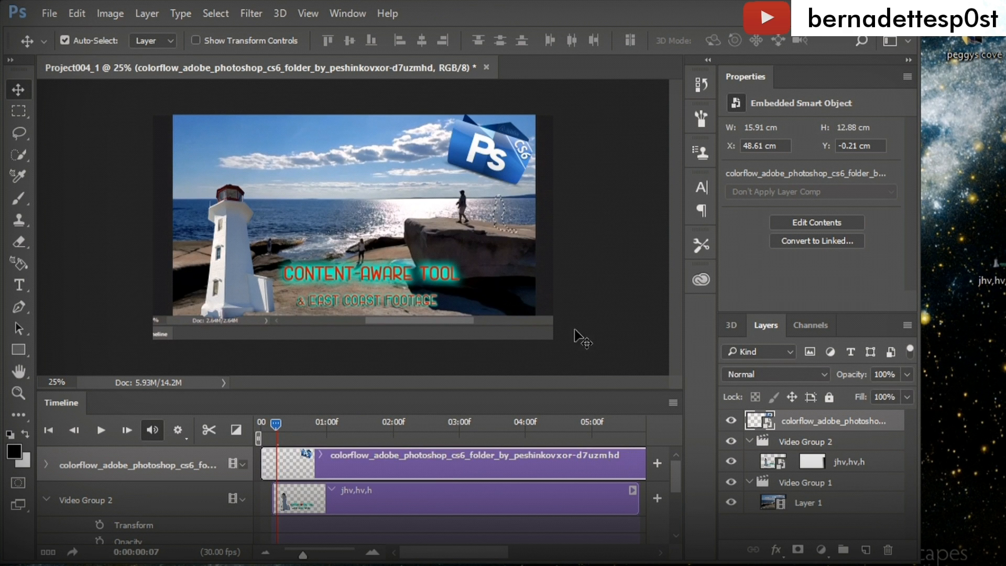
# Trim the logo clip to end with the lighthouse clip and nudge the logo down to Y 0 cm
pyautogui.click(515, 549)
pyautogui.moveTo(510, 554); pyautogui.dragTo(575, 554)
pyautogui.moveTo(631, 454); pyautogui.dragTo(292, 485)
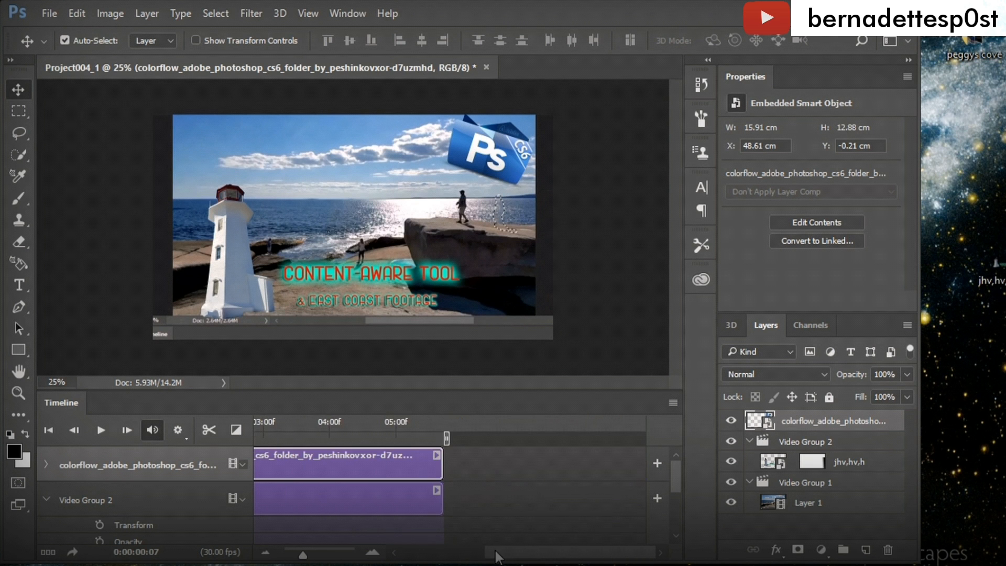
pyautogui.moveTo(303, 555); pyautogui.dragTo(295, 554)
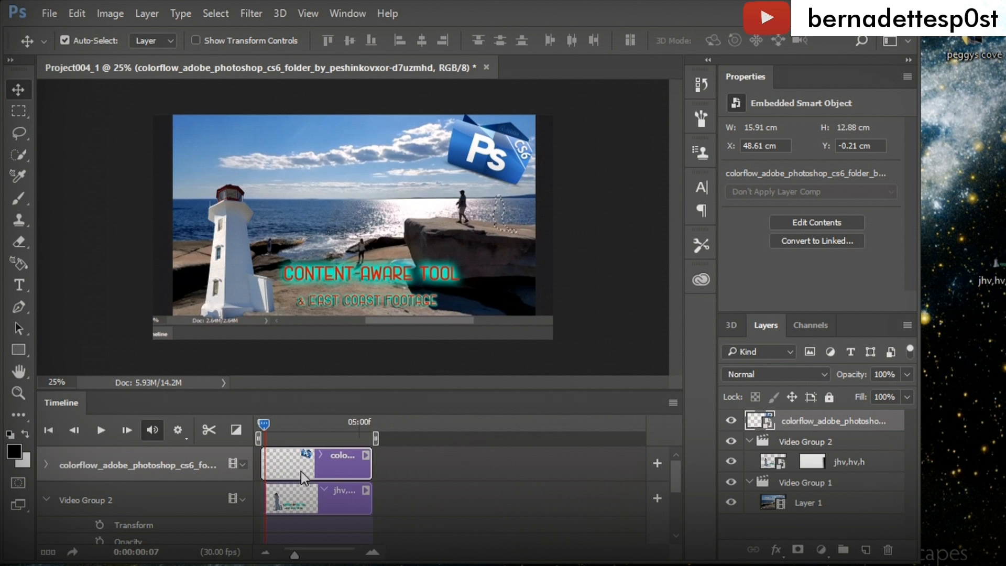
pyautogui.moveTo(501, 147); pyautogui.dragTo(498, 151)
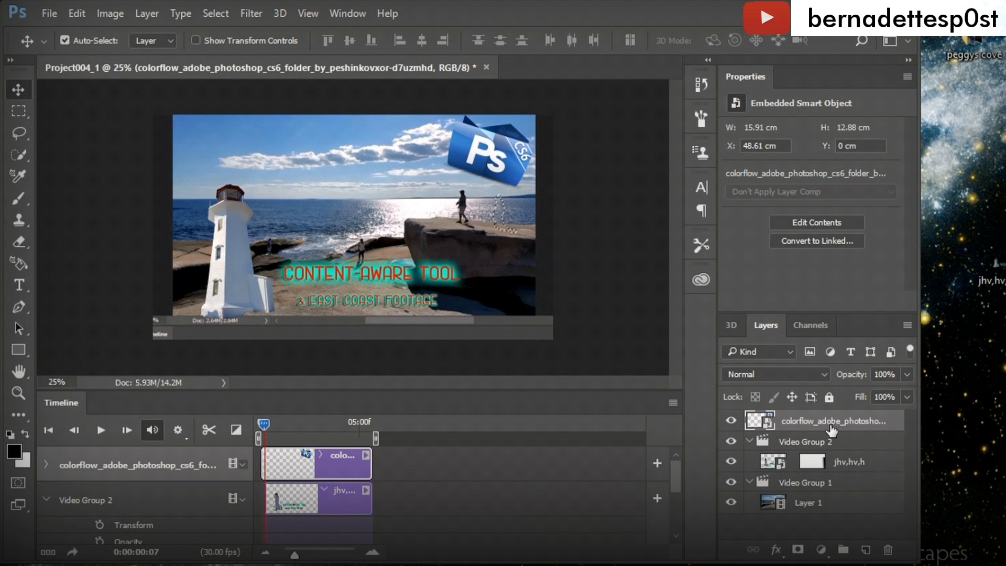
# Open the logo layer's blending options and enable Bevel & Emboss, keeping the logo in view
pyautogui.rightClick(832, 429)
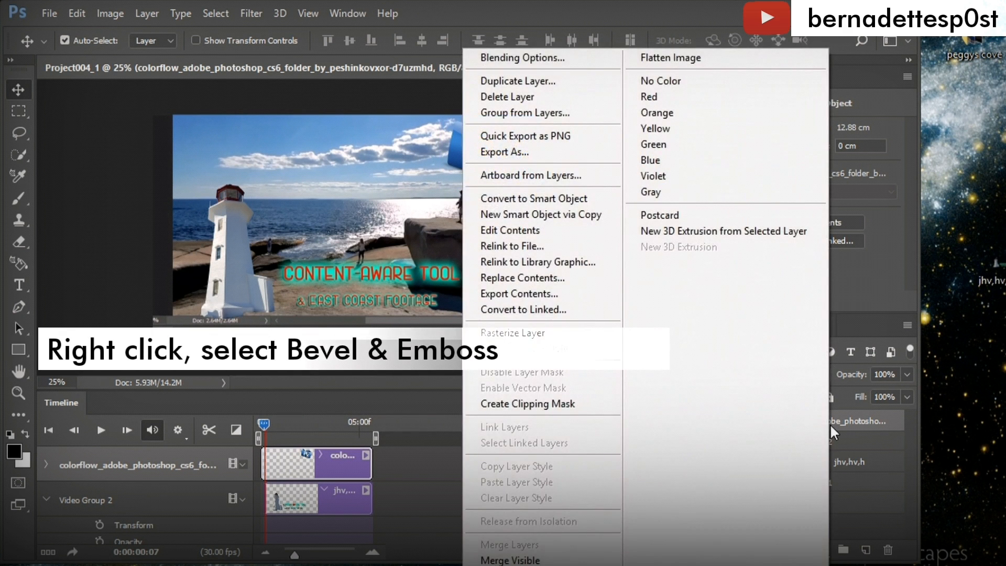
pyautogui.click(591, 59)
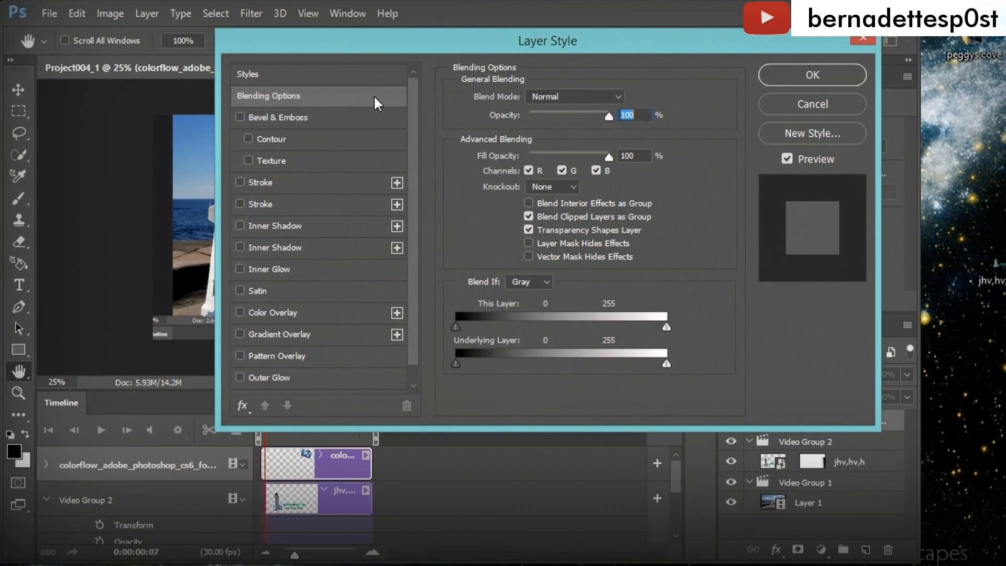
pyautogui.click(240, 117)
pyautogui.moveTo(408, 40); pyautogui.dragTo(392, 178)
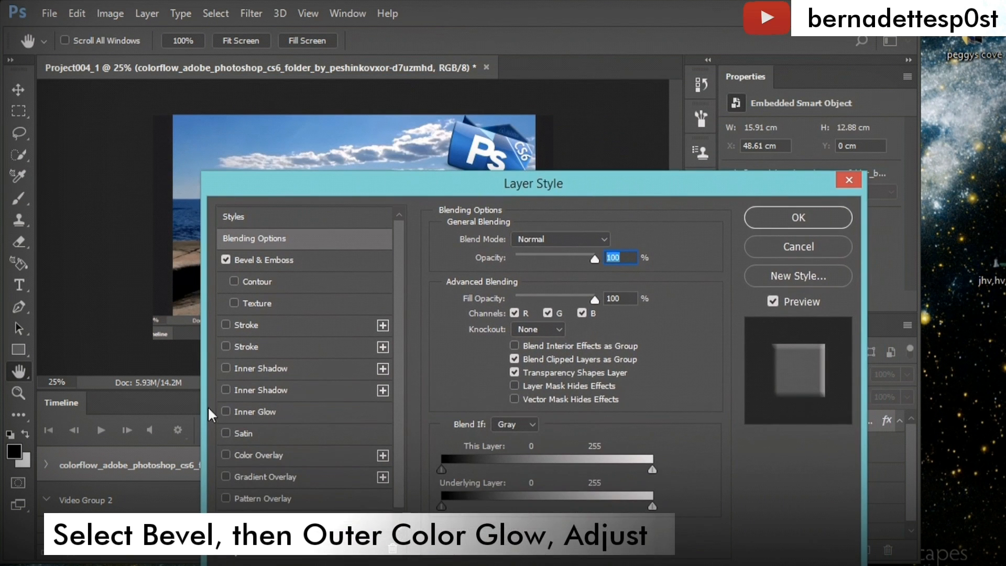
# Add an Outer Glow with a size of 180 px to the logo layer and apply the layer style
pyautogui.click(226, 520)
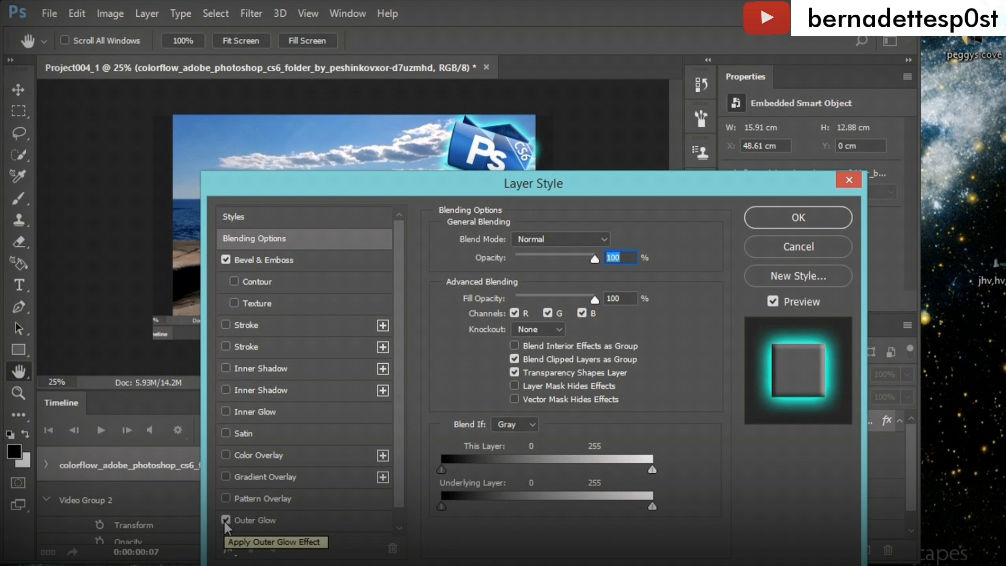
pyautogui.click(246, 520)
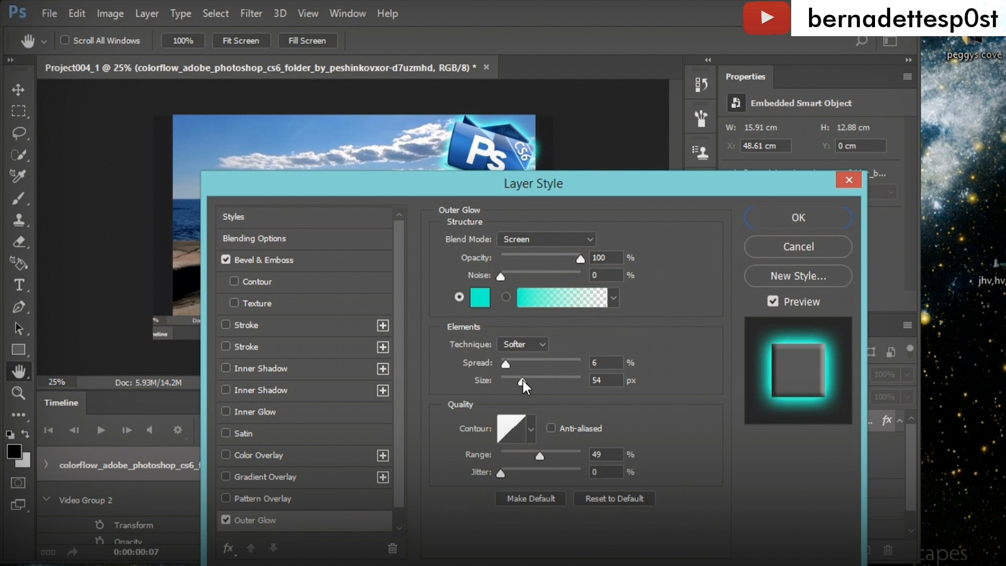
pyautogui.moveTo(521, 378); pyautogui.dragTo(561, 386)
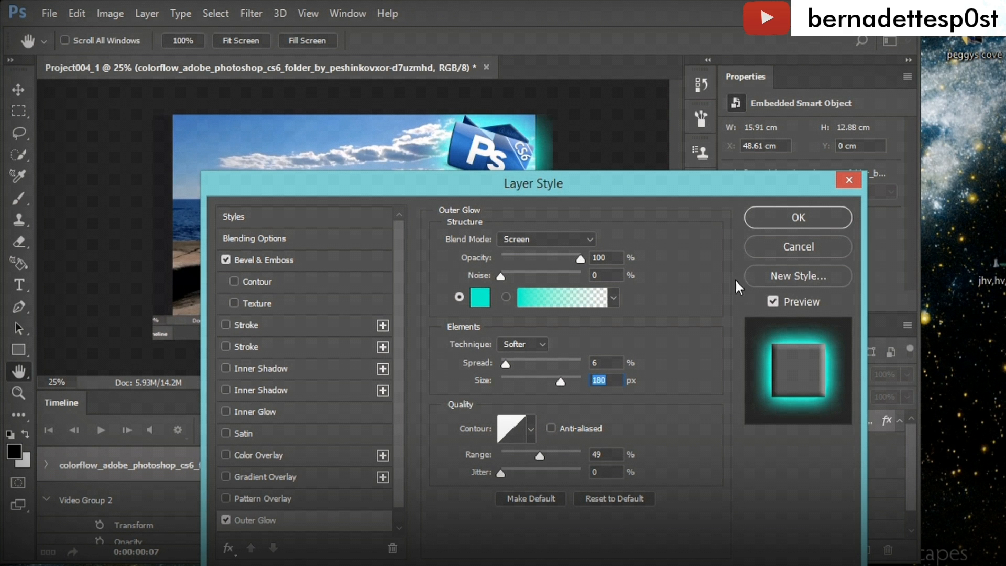
pyautogui.click(788, 224)
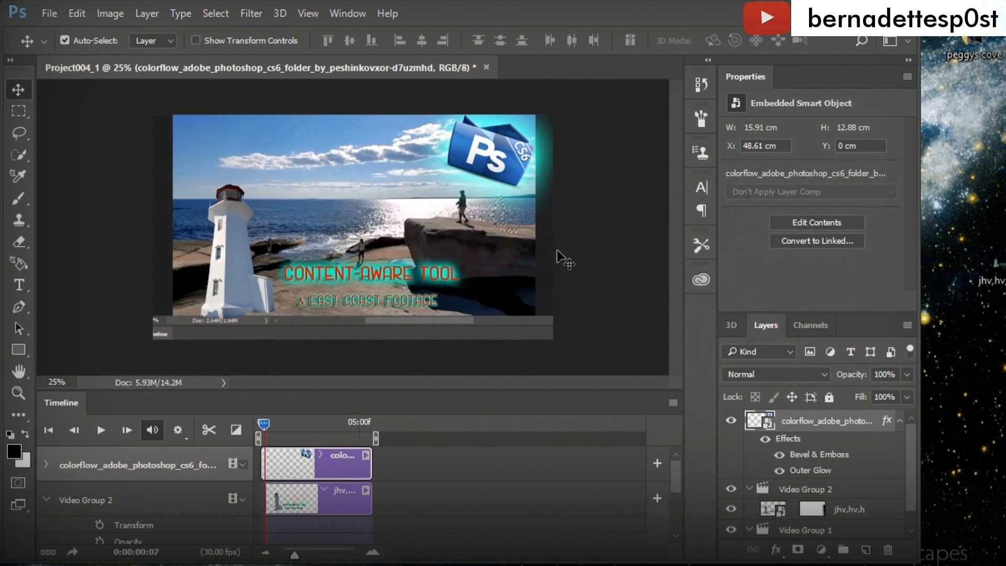
# Create a new video group above Video Group 2 and put the logo clip in it
pyautogui.click(241, 466)
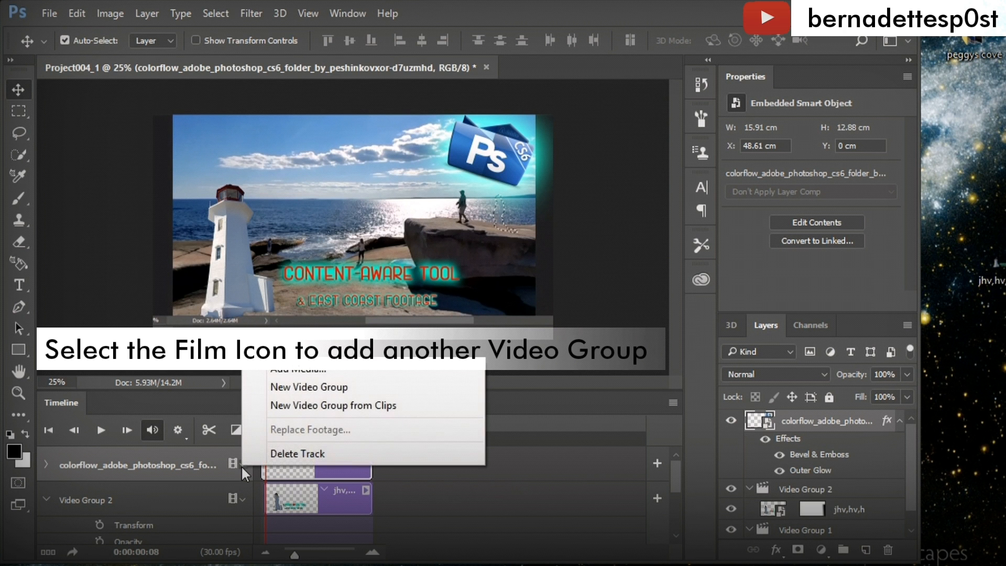
pyautogui.click(282, 388)
pyautogui.moveTo(294, 502); pyautogui.dragTo(295, 467)
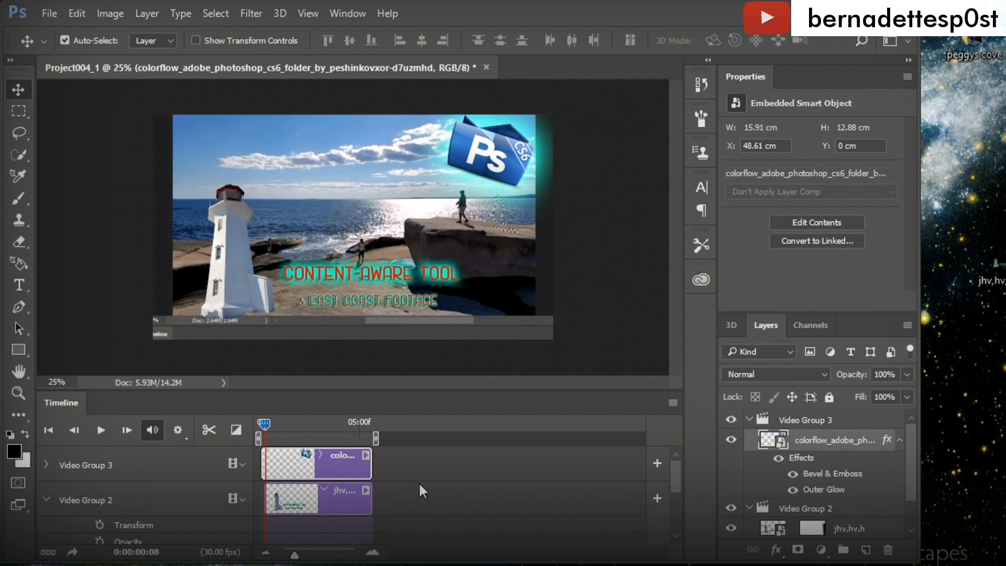
# Add a layer mask to the logo layer and draw a black-to-white linear gradient on it from mid-sky into the logo
pyautogui.click(798, 551)
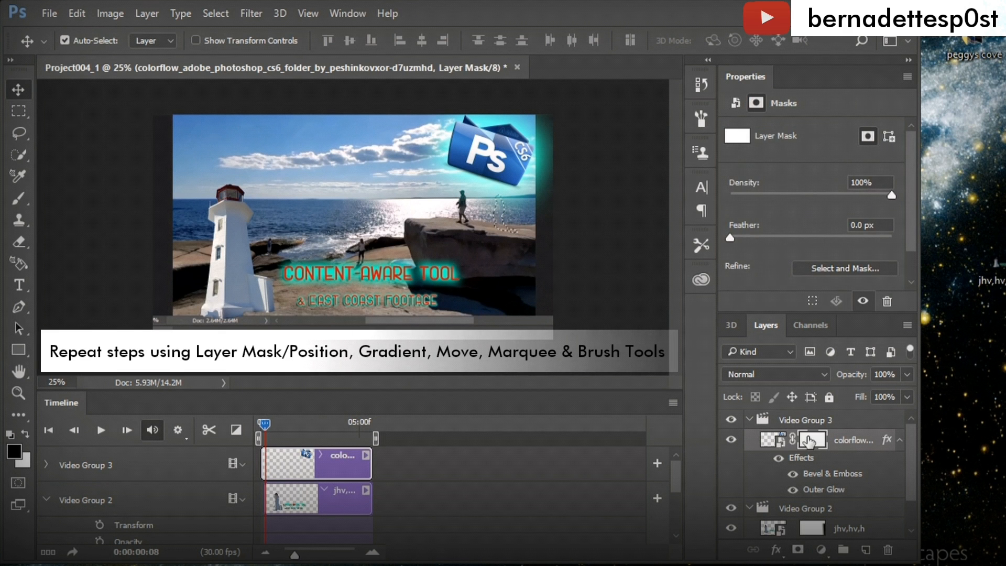
pyautogui.click(15, 417)
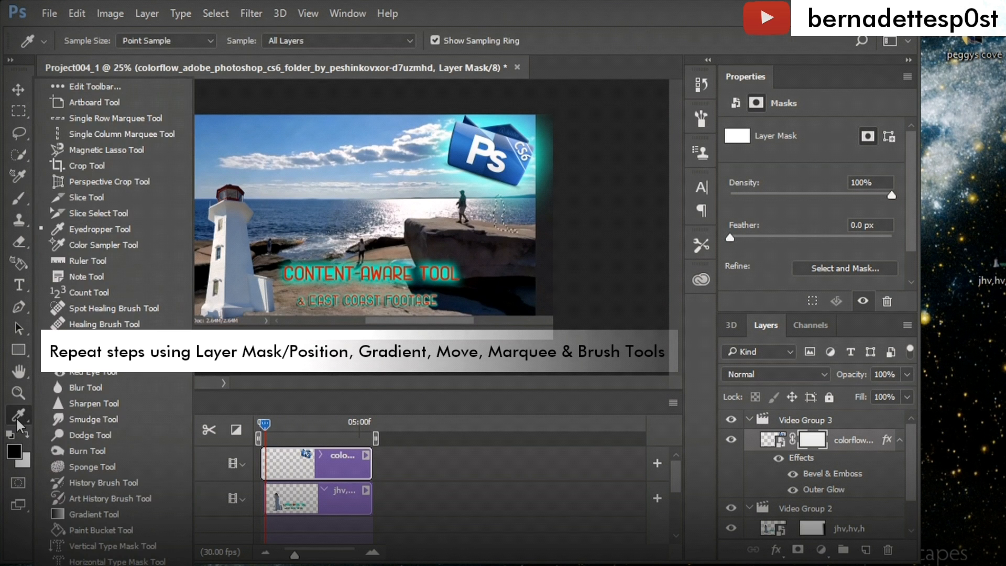
pyautogui.click(94, 510)
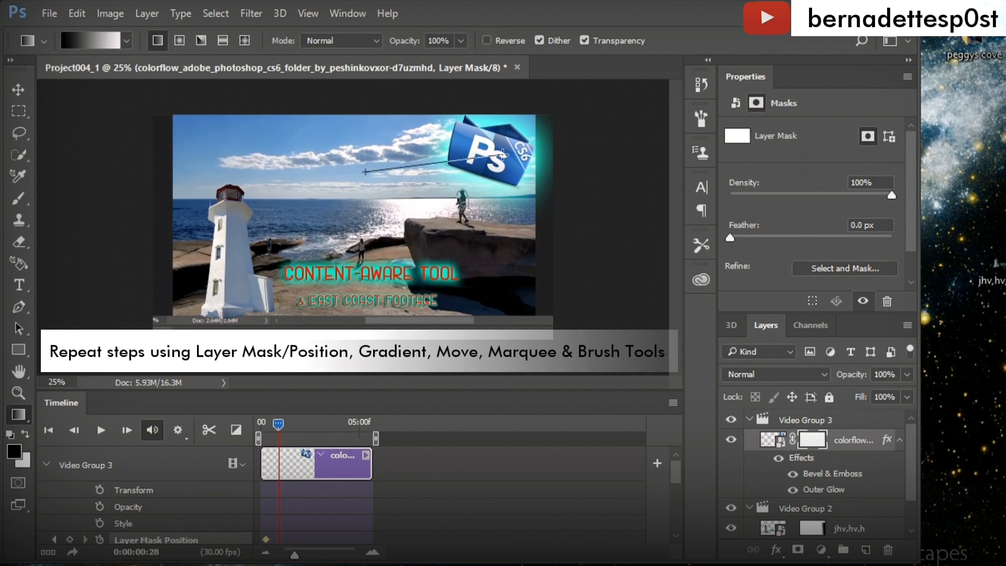
pyautogui.moveTo(364, 173); pyautogui.dragTo(503, 155)
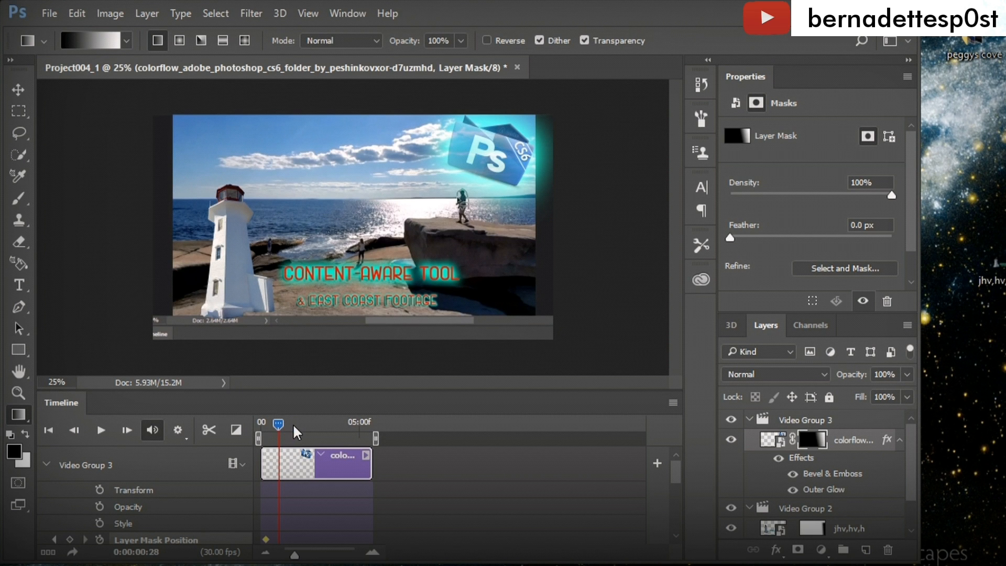
# Unlink the logo layer's mask and add a Layer Mask Position keyframe at 0:00:02:13
pyautogui.click(309, 422)
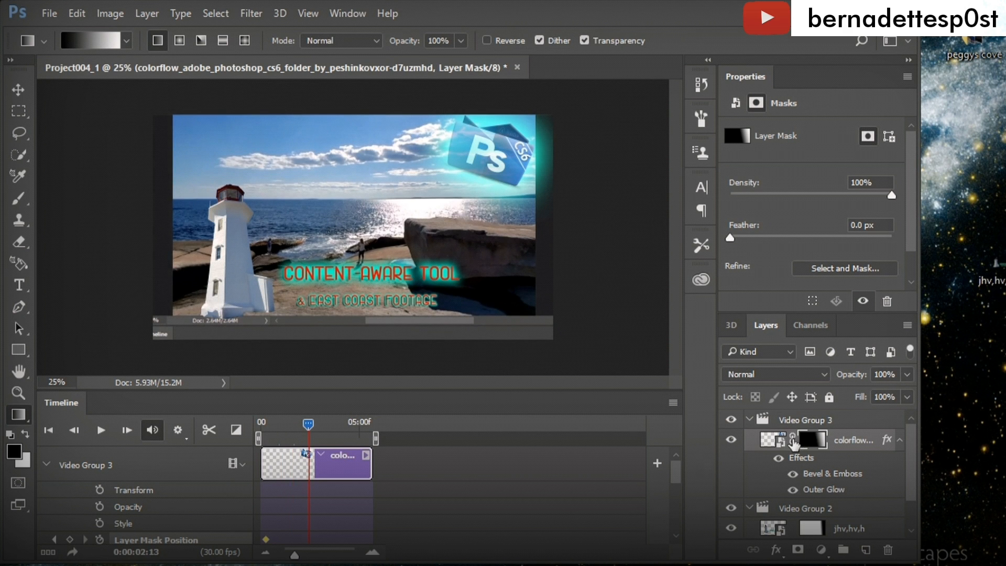
pyautogui.click(793, 440)
pyautogui.click(69, 539)
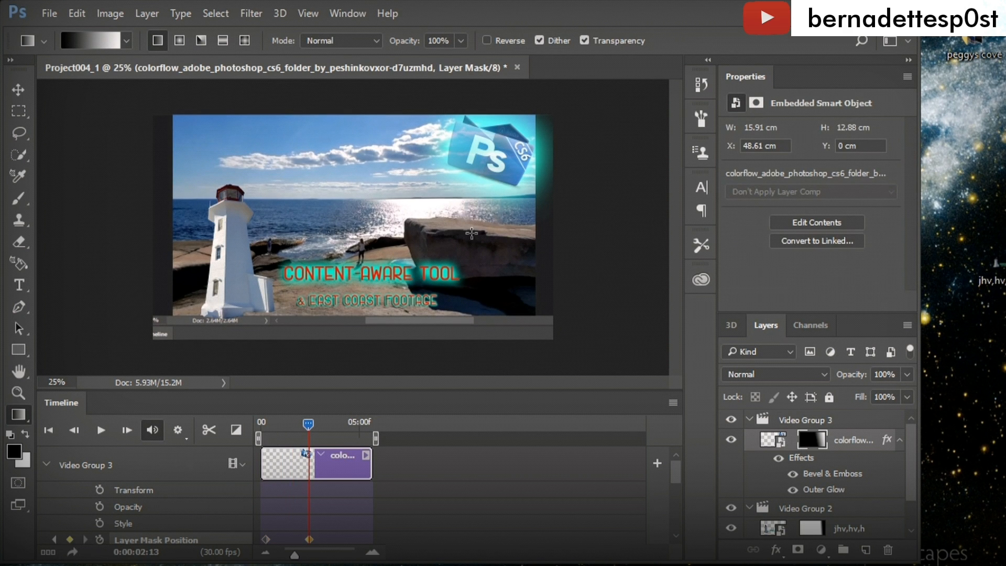
# Shift the logo's mask right at 0:00:02:13, and further right at a new Layer Mask Position keyframe at 0:00:03:10
pyautogui.press('v')
pyautogui.moveTo(421, 160); pyautogui.dragTo(472, 168)
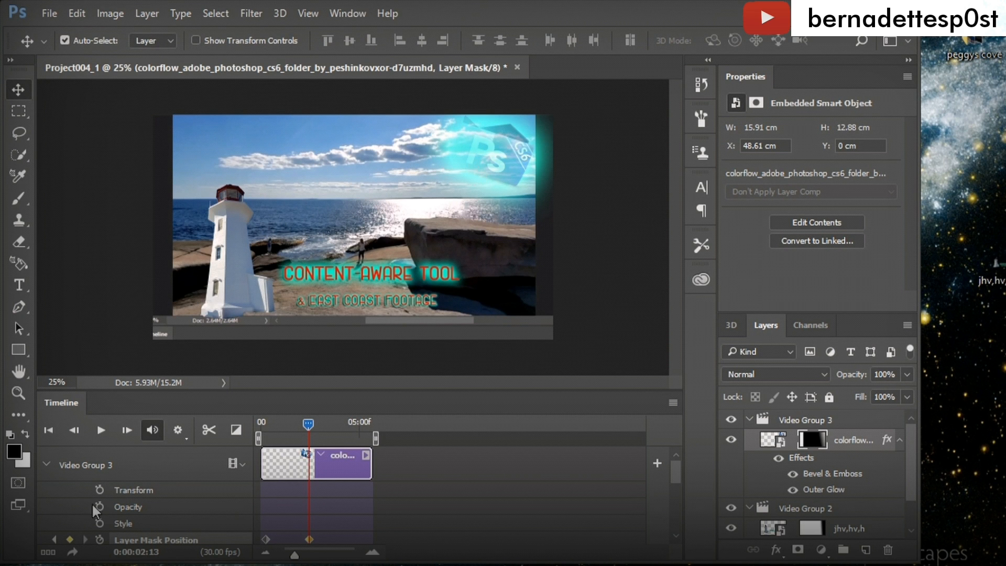
pyautogui.click(327, 433)
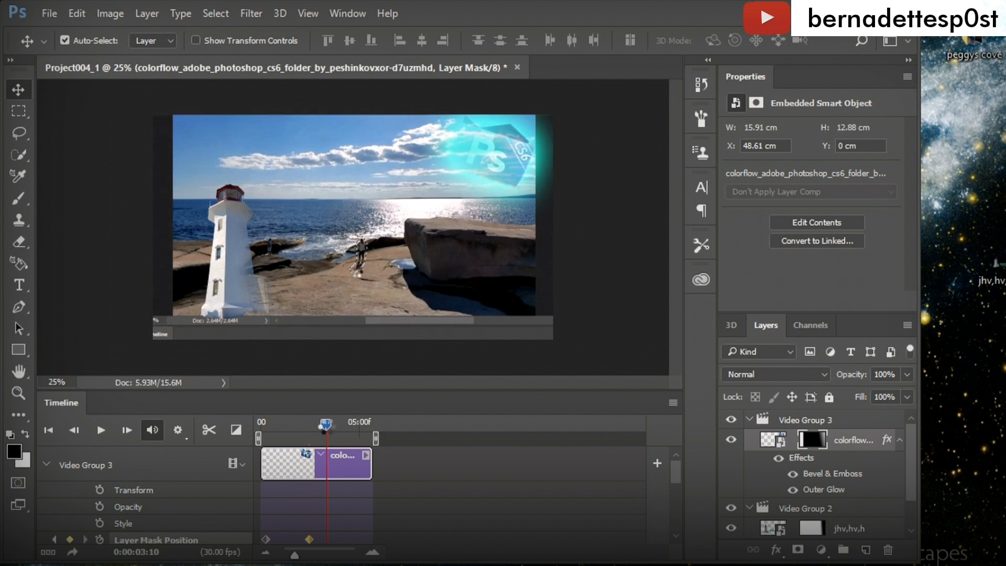
pyautogui.click(69, 539)
pyautogui.moveTo(454, 176); pyautogui.dragTo(477, 172)
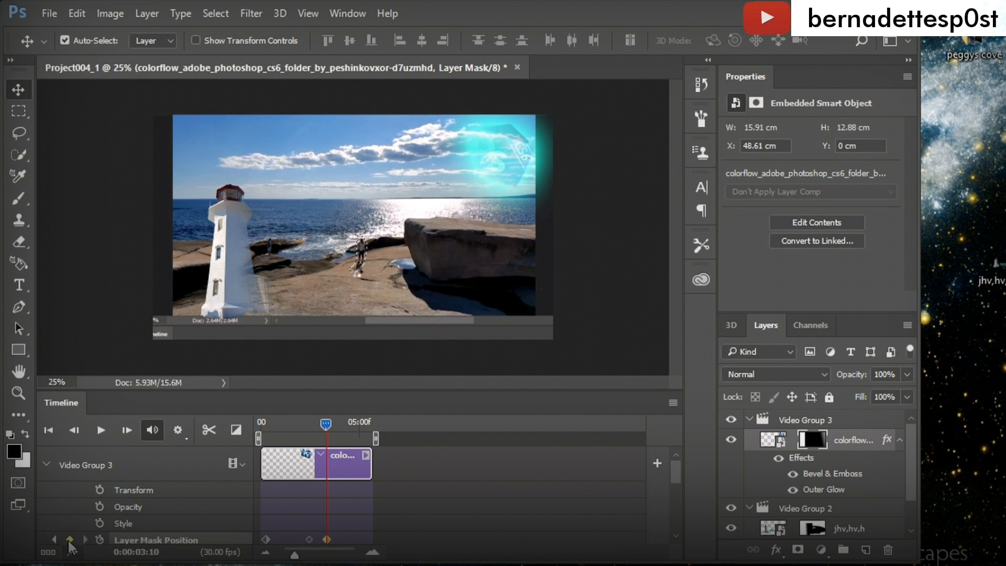
# Set Layer Mask Position keyframes at 0:00:04:09 and 0:00:04:28, shifting the logo's mask further right each time to hide the logo
pyautogui.click(346, 431)
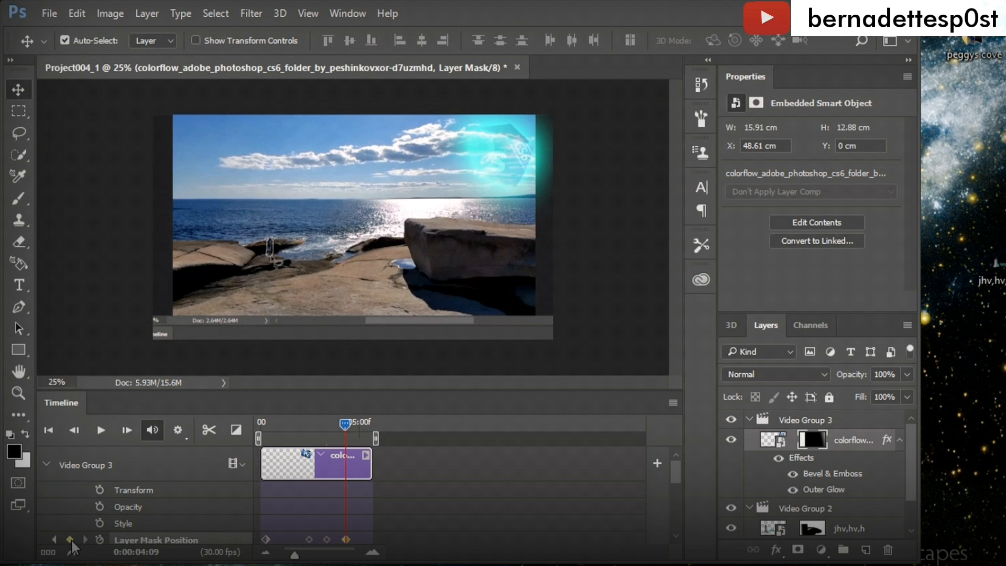
pyautogui.moveTo(477, 187); pyautogui.dragTo(504, 182)
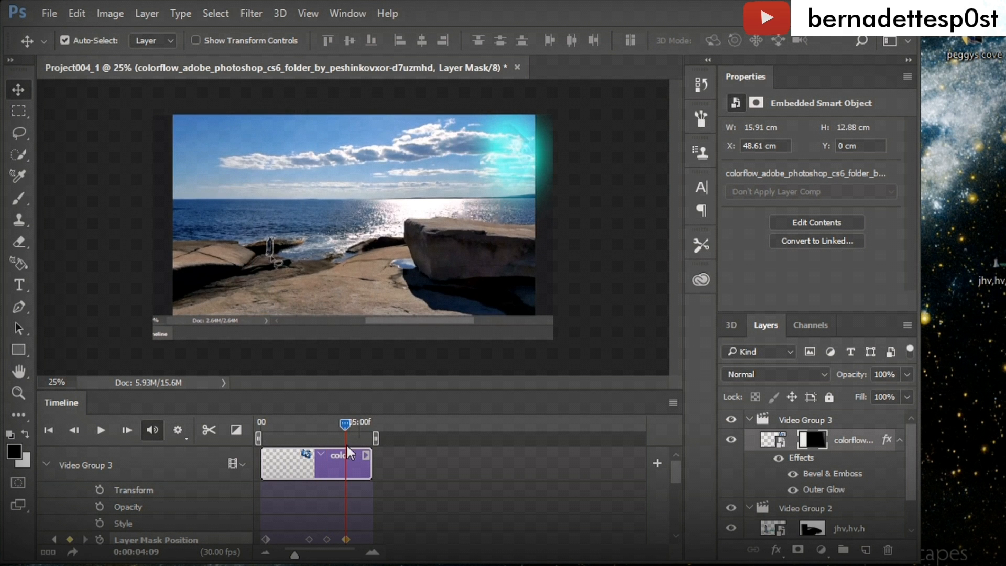
pyautogui.click(358, 427)
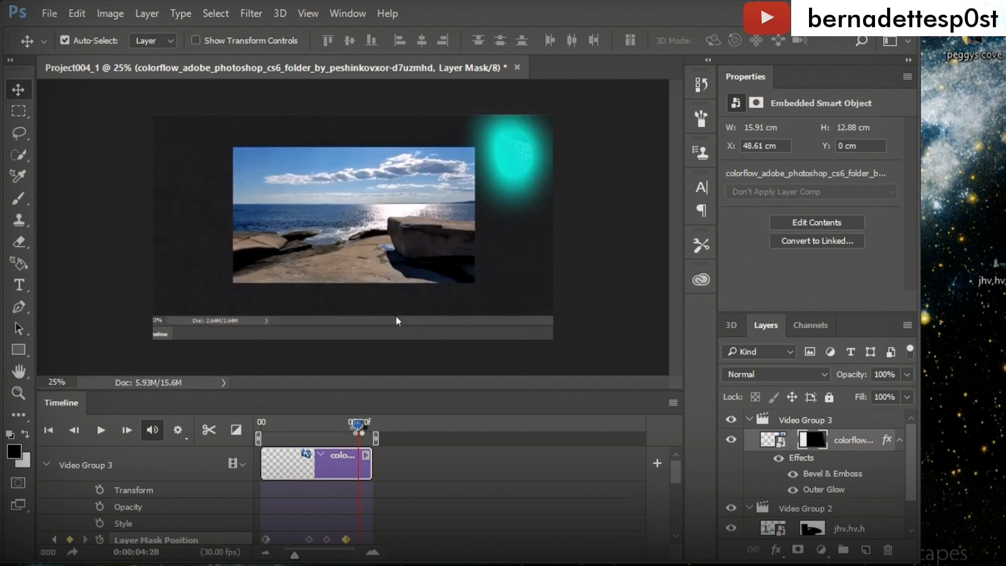
pyautogui.moveTo(497, 167); pyautogui.dragTo(523, 168)
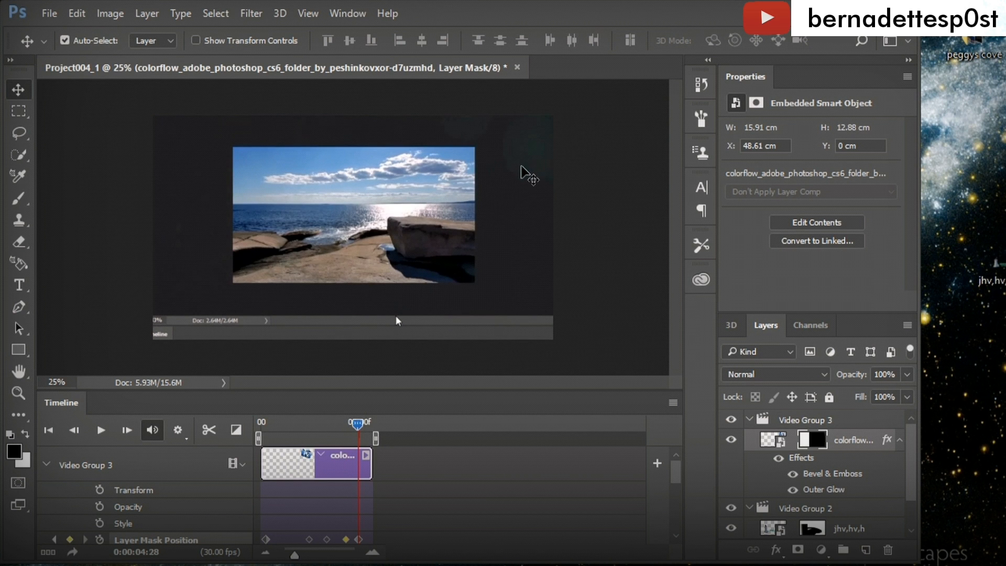
pyautogui.click(70, 540)
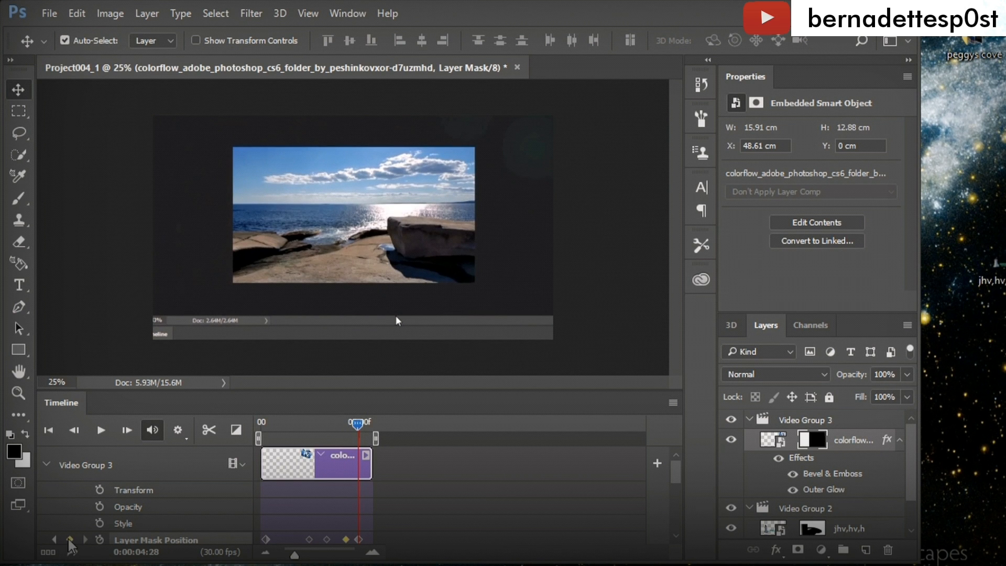
# Select the frame's upper-right corner around the logo and enlarge the black brush to 600 px to mask out the leftover glow
pyautogui.click(18, 110)
pyautogui.moveTo(556, 211)
pyautogui.mouseDown()
pyautogui.moveTo(479, 130)
pyautogui.moveTo(438, 105)
pyautogui.moveTo(436, 114)
pyautogui.mouseUp()
pyautogui.click(18, 198)
pyautogui.press(']')
pyautogui.press(']')
pyautogui.press(']')
pyautogui.press(']')
pyautogui.press(']')
pyautogui.press(']')
pyautogui.press(']')
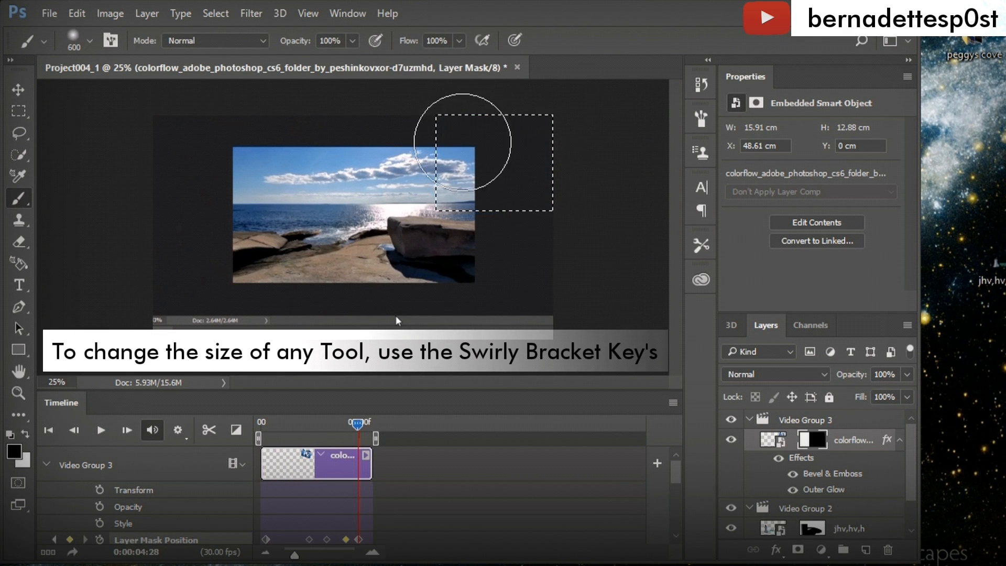
# Deselect the rectangular selection and play the timeline to preview the masked title and logo animation
pyautogui.click(18, 111)
pyautogui.rightClick(210, 214)
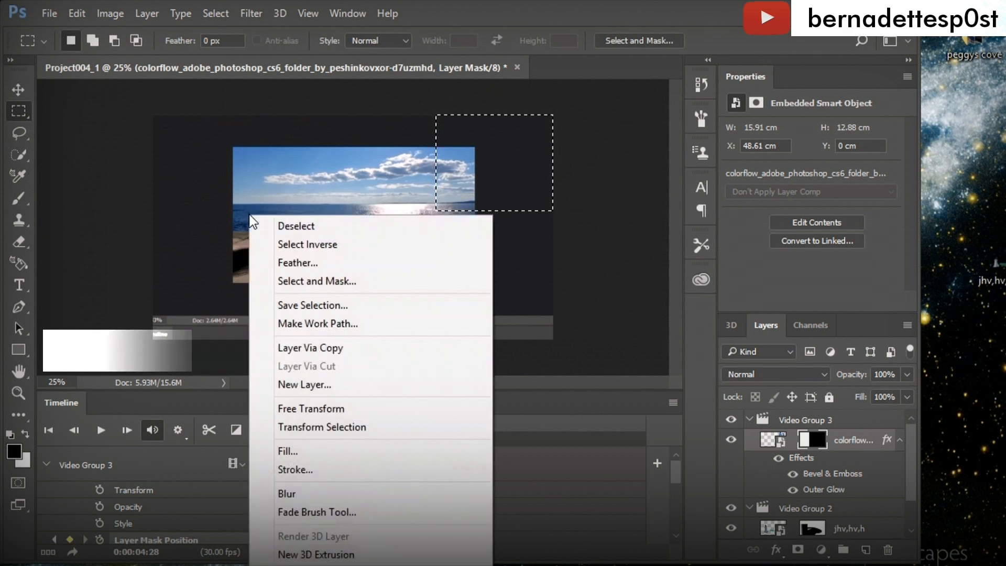
pyautogui.click(241, 224)
pyautogui.click(100, 430)
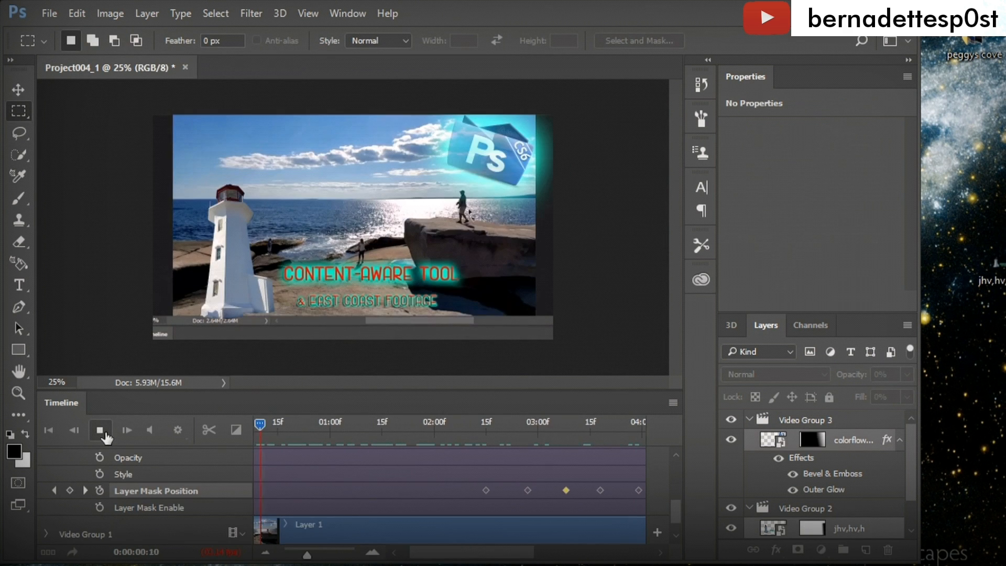